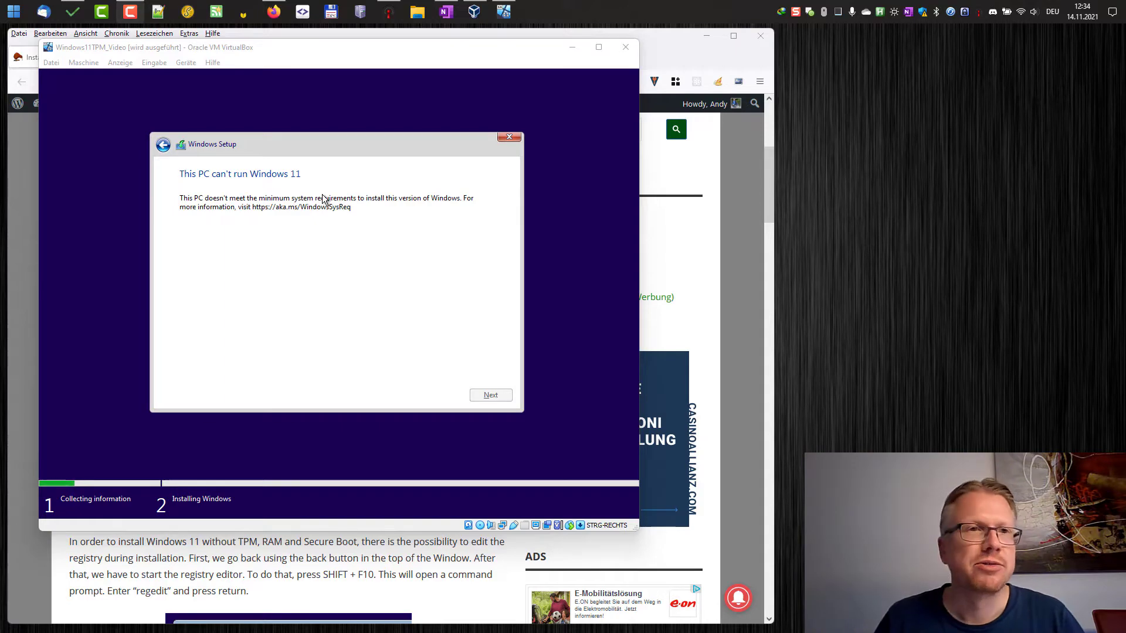
# Bring the Firefox guide forward and scroll to its 'This PC can't run Windows 11' section
pyautogui.click(652, 34)
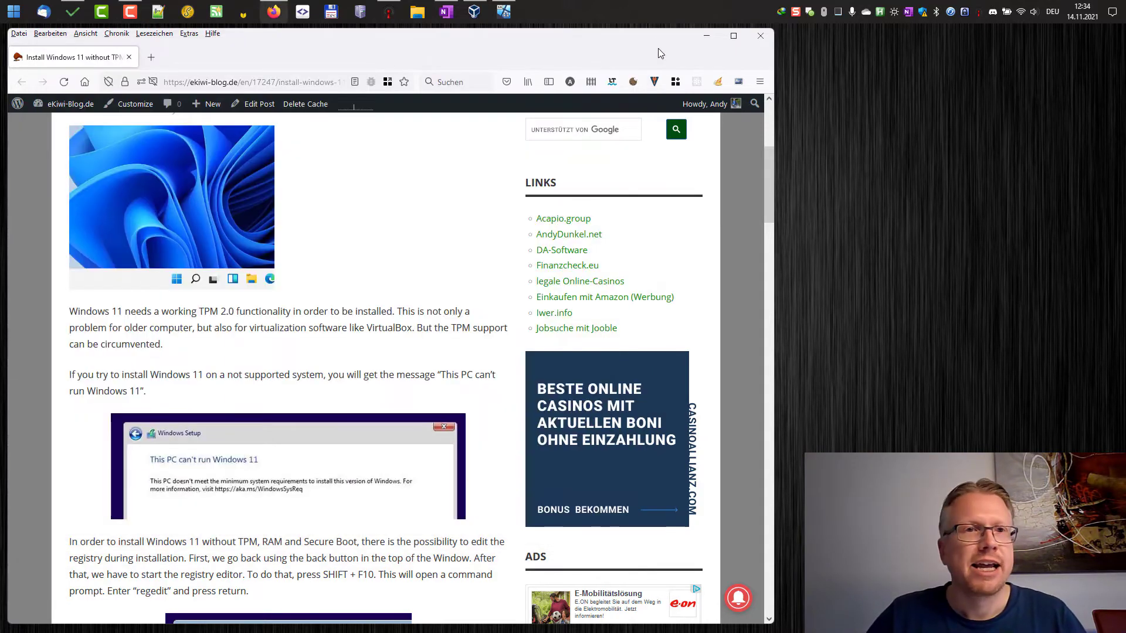
pyautogui.scroll(5, 463, 188)
pyautogui.scroll(-2, 436, 327)
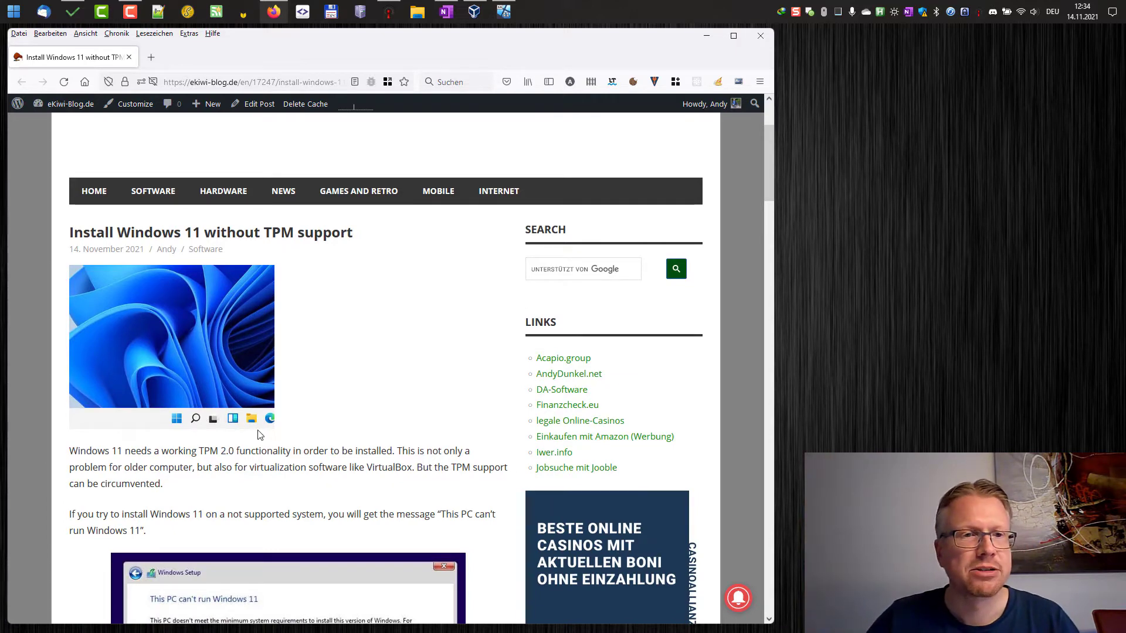
pyautogui.scroll(-2, 260, 435)
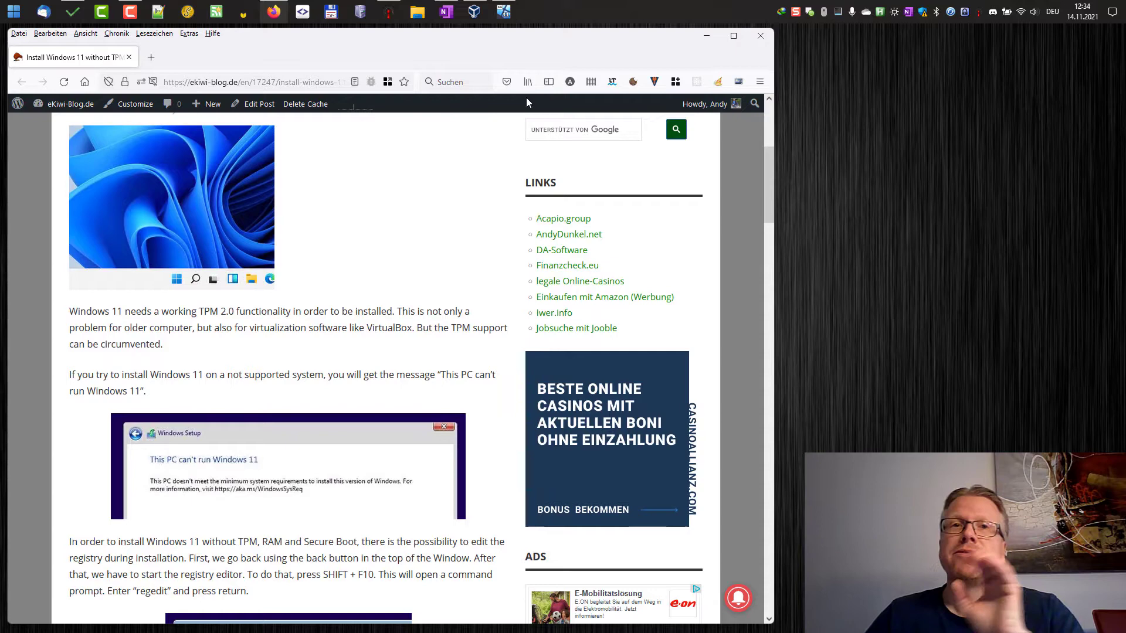
# Step the VM's Windows Setup back to the operating system selection list
pyautogui.moveTo(508, 20)
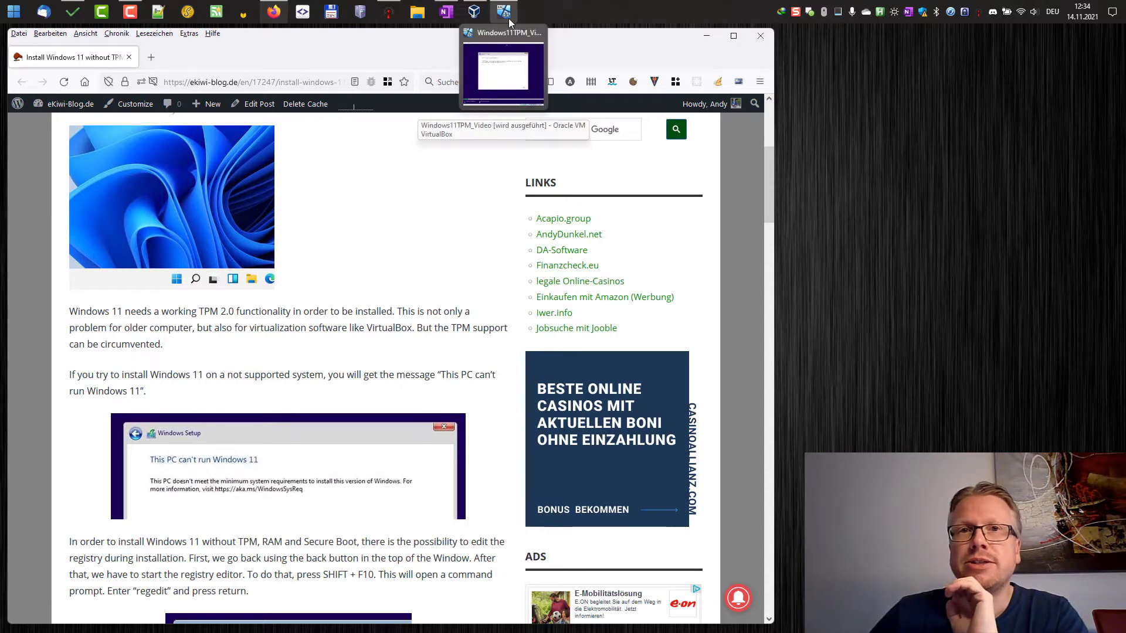
pyautogui.click(508, 18)
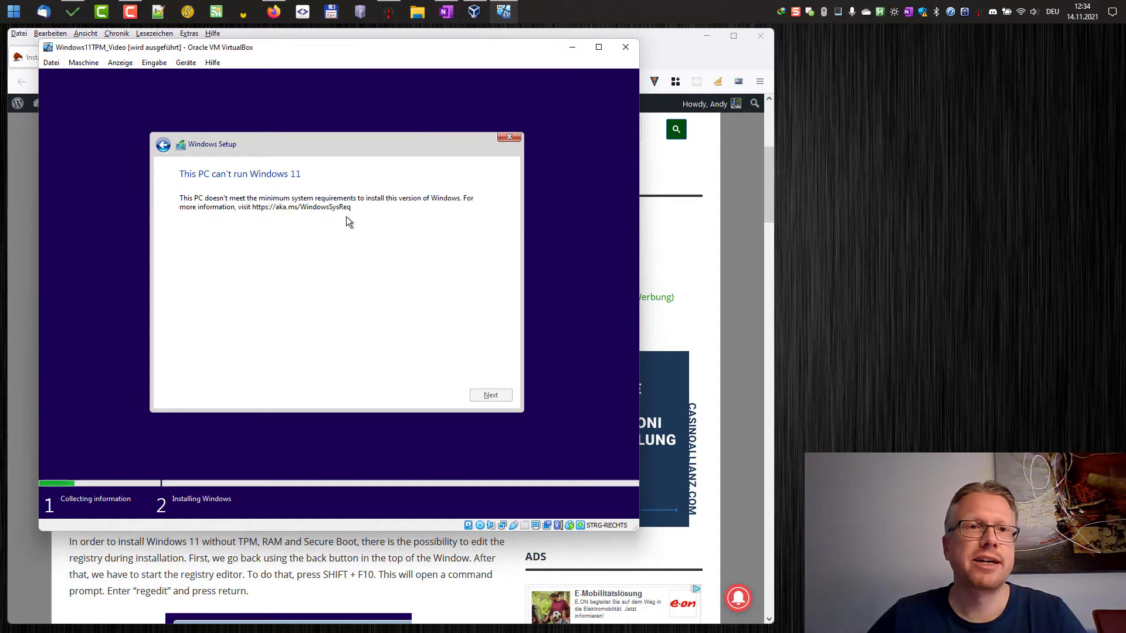
pyautogui.click(163, 148)
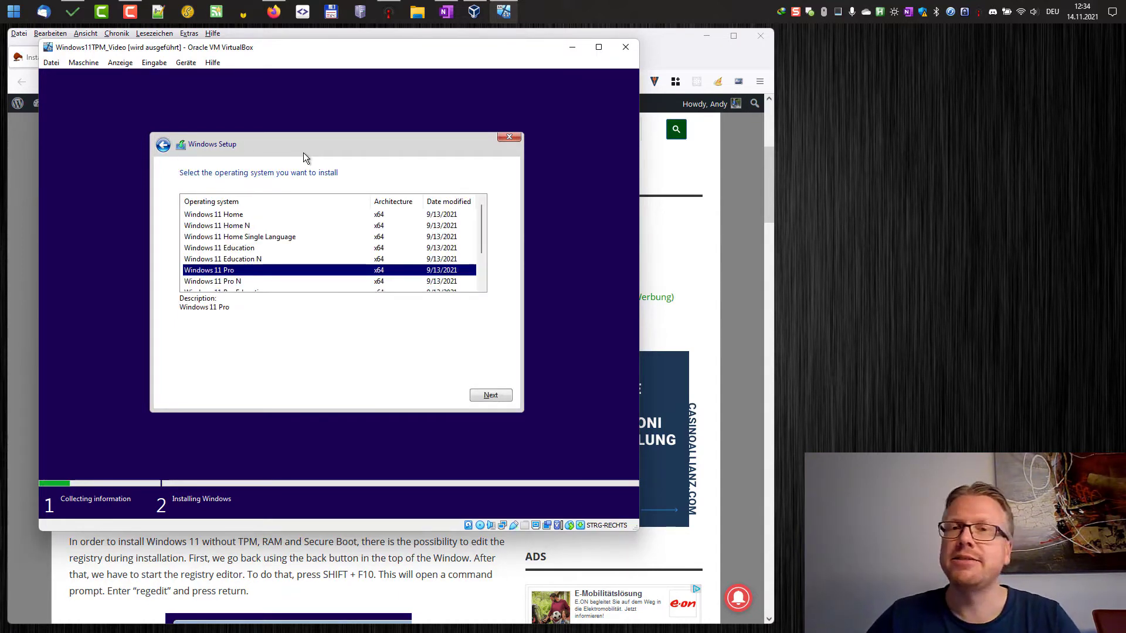
# Open a command prompt with Shift+F10 and launch the Registry Editor via regedit
pyautogui.hotkey('shift', 'F10')
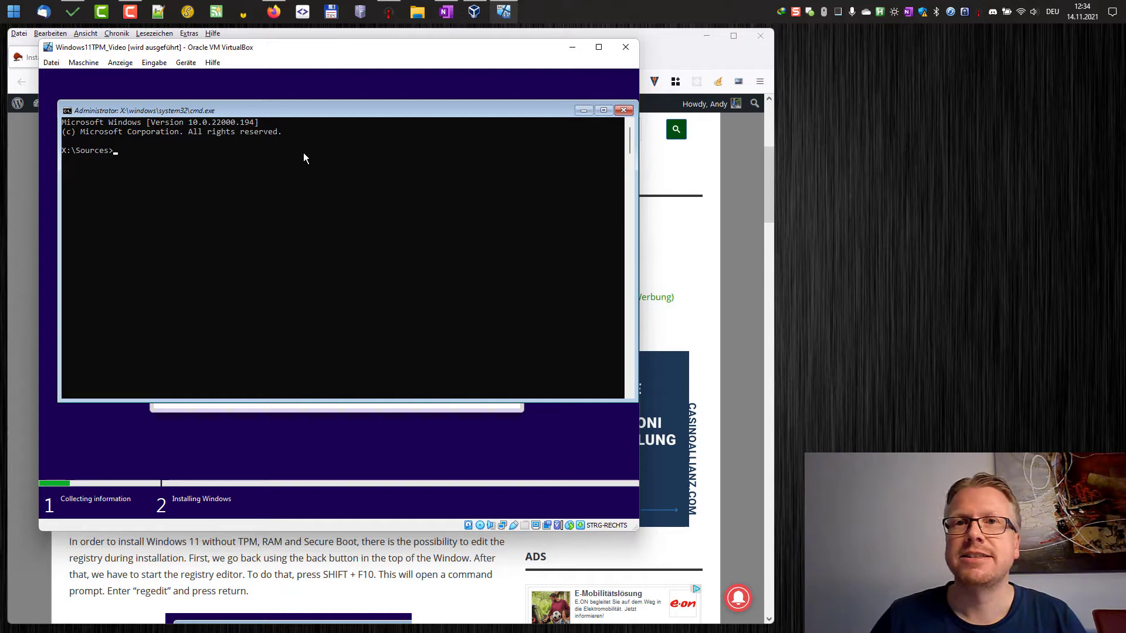
pyautogui.write('regedit')
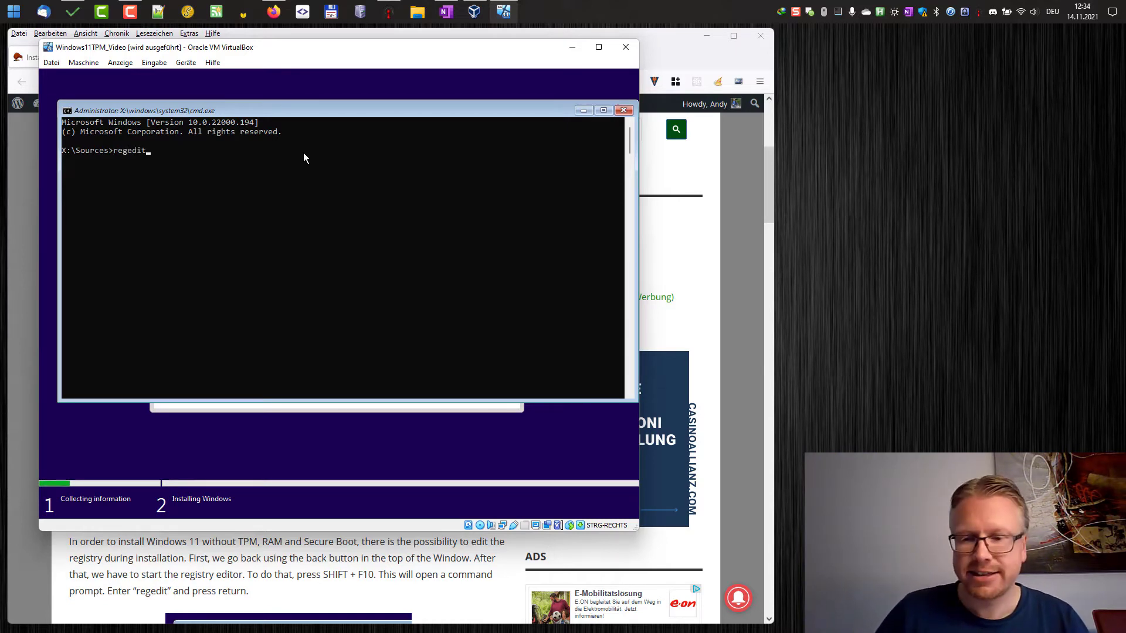
pyautogui.press('Return')
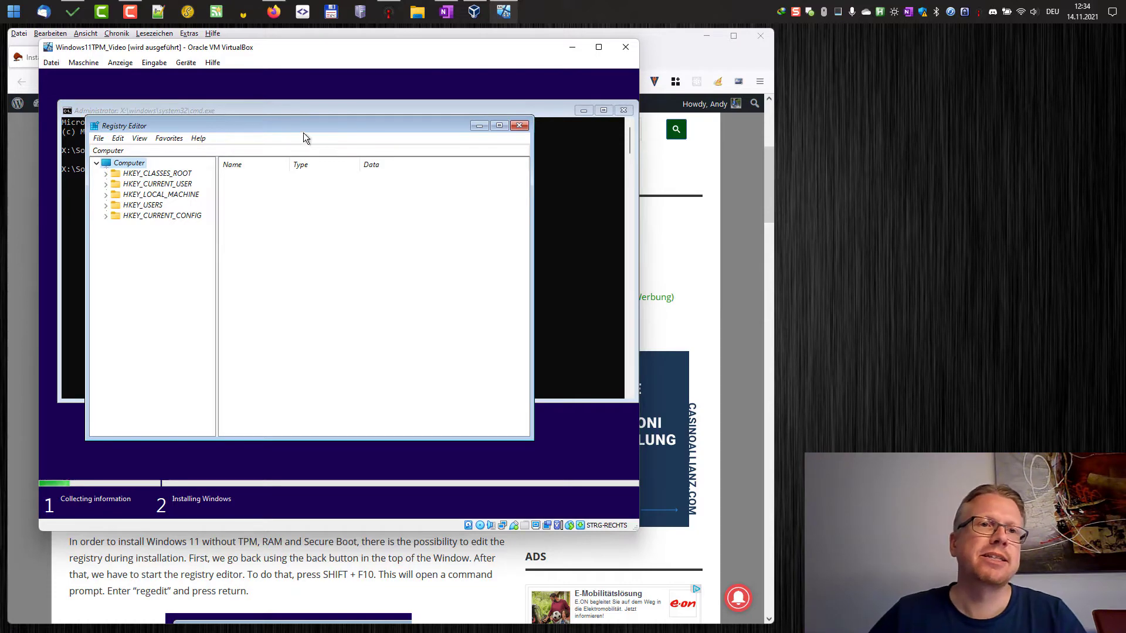
# Place the guide beside the VM and highlight its Computer\HKEY_LOCAL_MACHINE\SYSTEM\Setup path
pyautogui.click(646, 51)
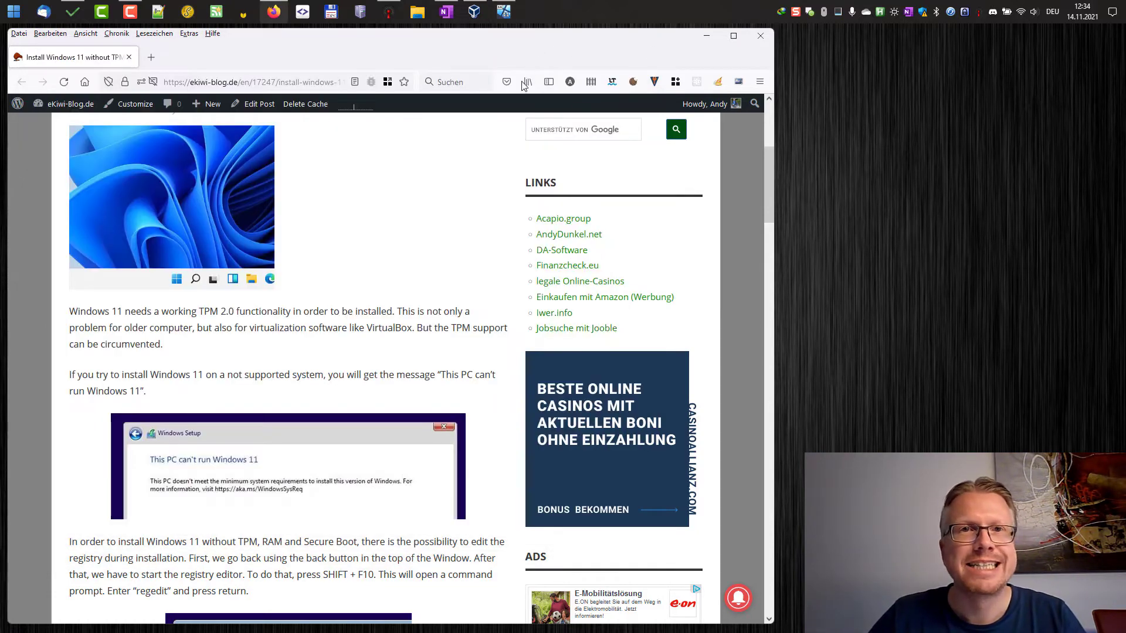
pyautogui.scroll(-10, 453, 238)
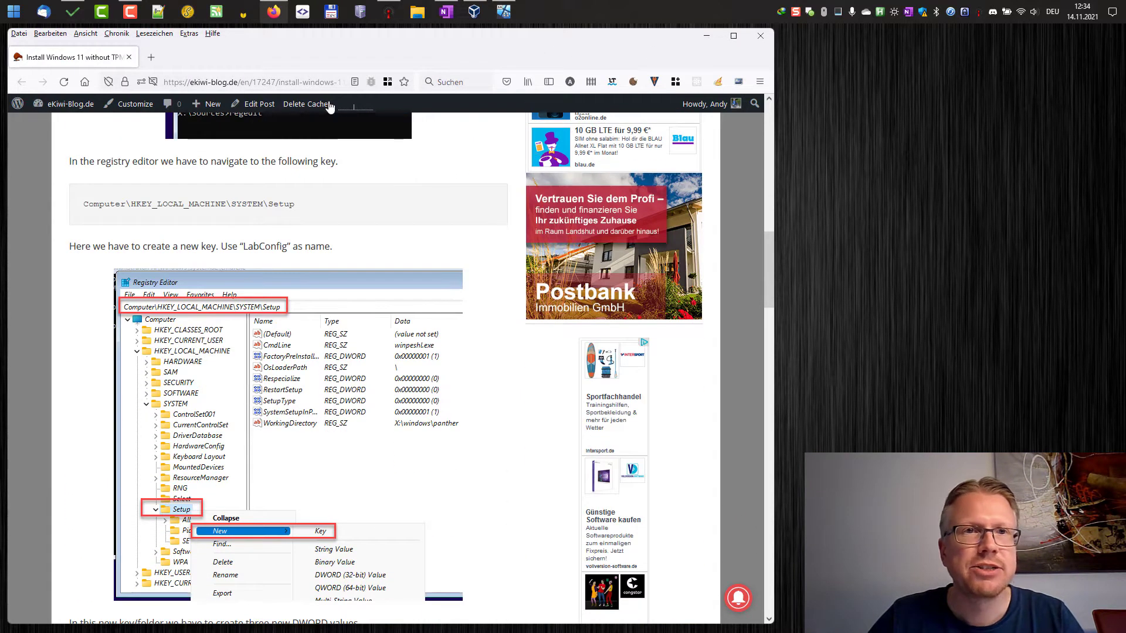
pyautogui.moveTo(327, 58); pyautogui.dragTo(829, 61)
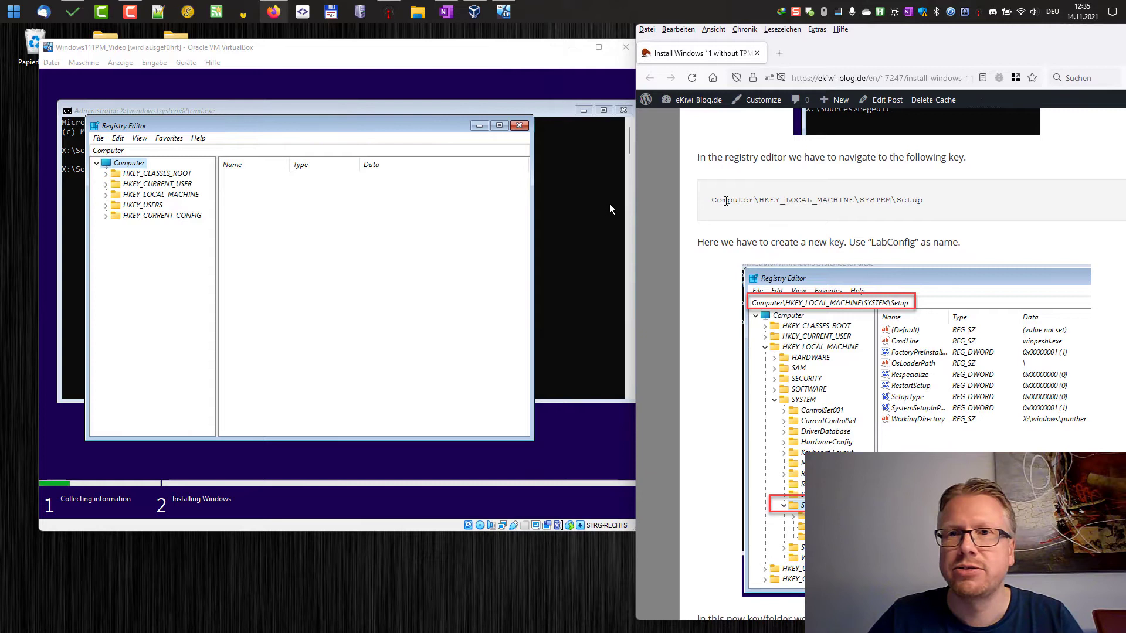
pyautogui.doubleClick(727, 200)
pyautogui.doubleClick(792, 200)
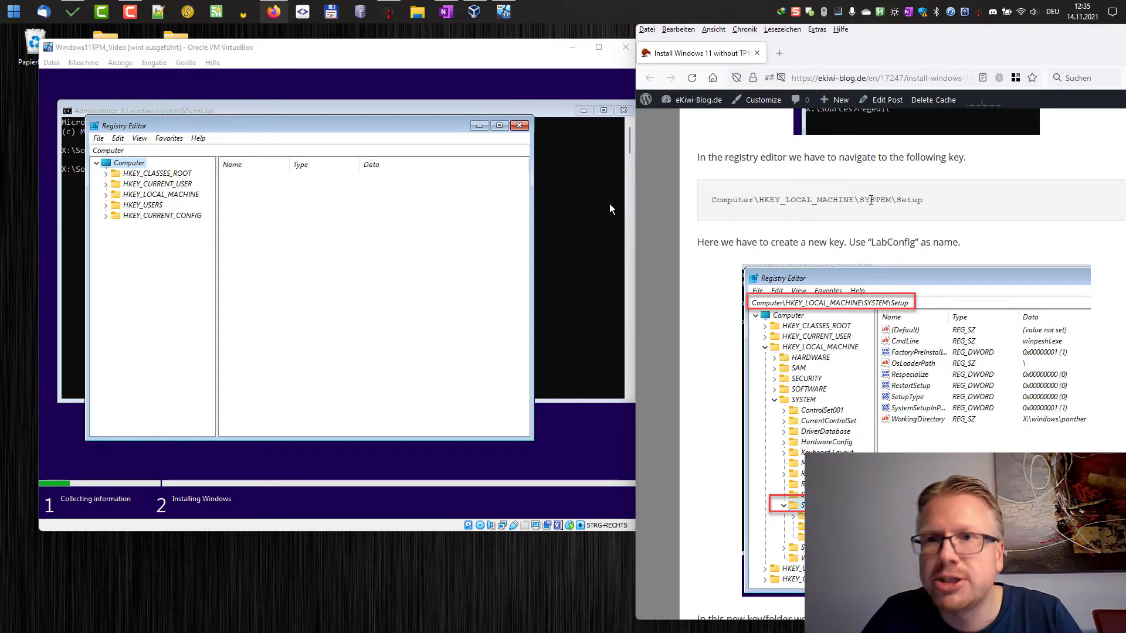
pyautogui.doubleClick(875, 200)
pyautogui.doubleClick(908, 200)
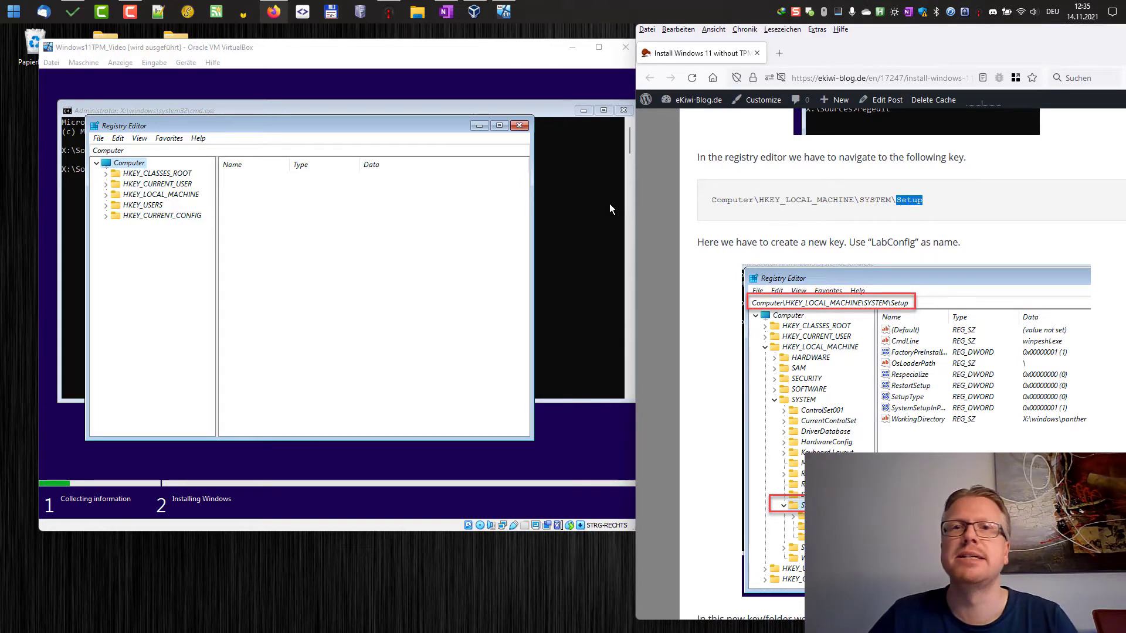
# Expand HKEY_LOCAL_MACHINE > SYSTEM > Setup in the registry tree
pyautogui.click(106, 196)
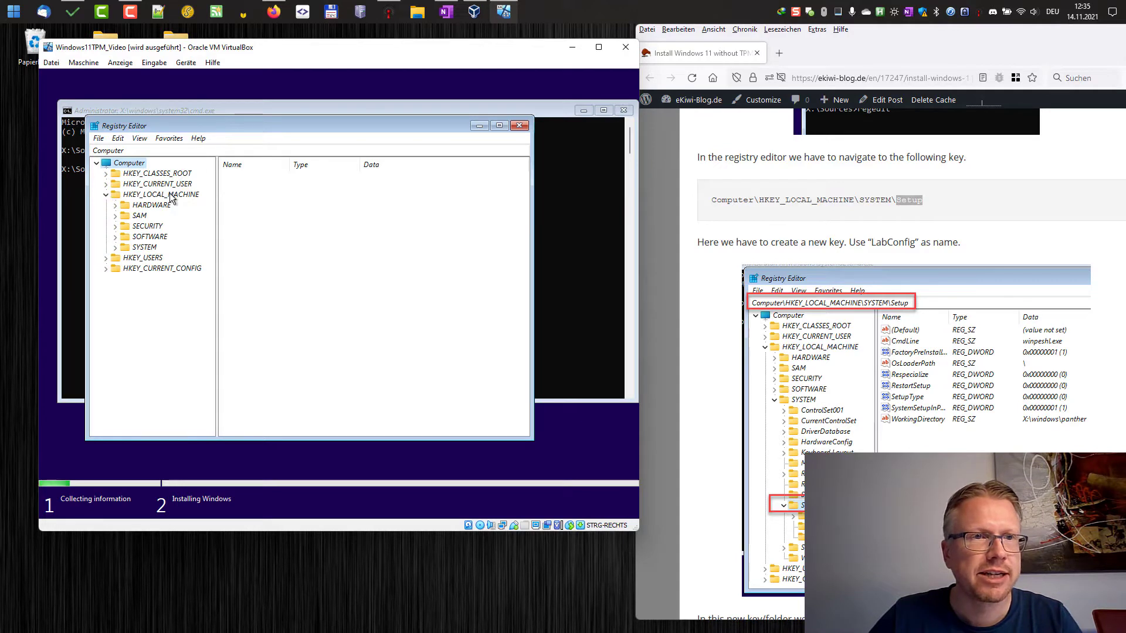
pyautogui.click(115, 248)
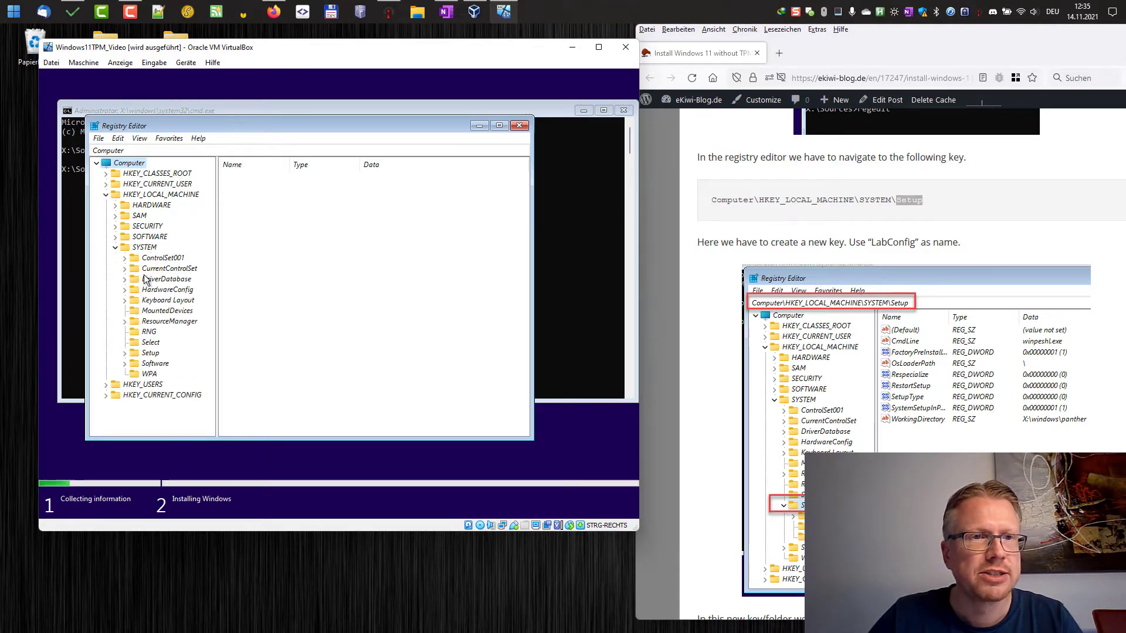
pyautogui.click(148, 355)
pyautogui.click(124, 353)
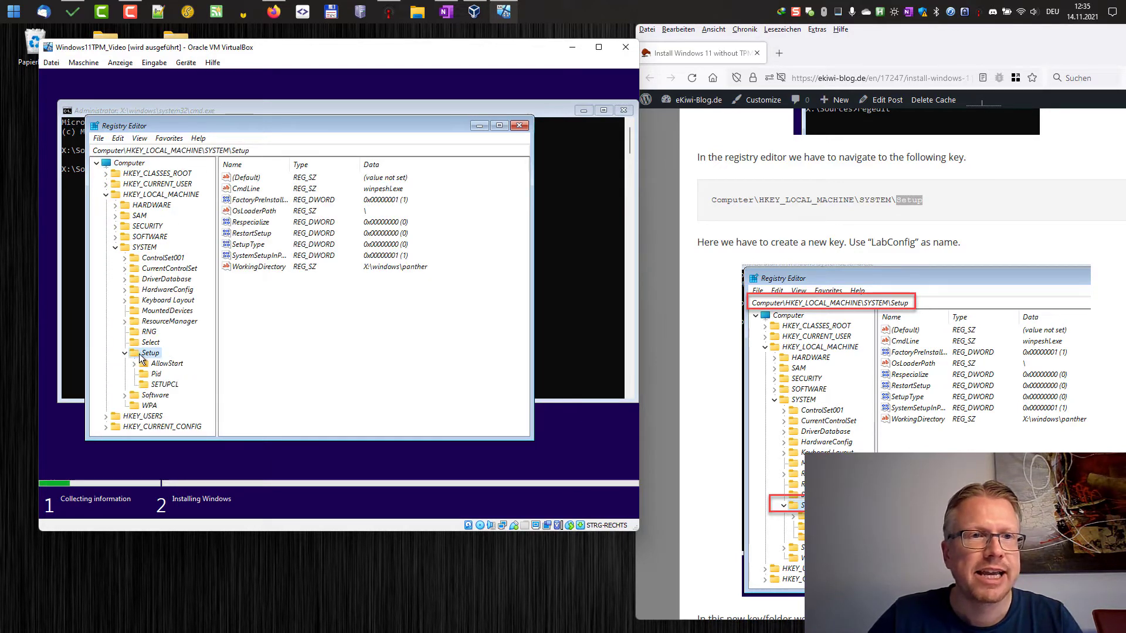
# Create a new key named LabConfig under Setup
pyautogui.rightClick(150, 354)
pyautogui.moveTo(198, 368)
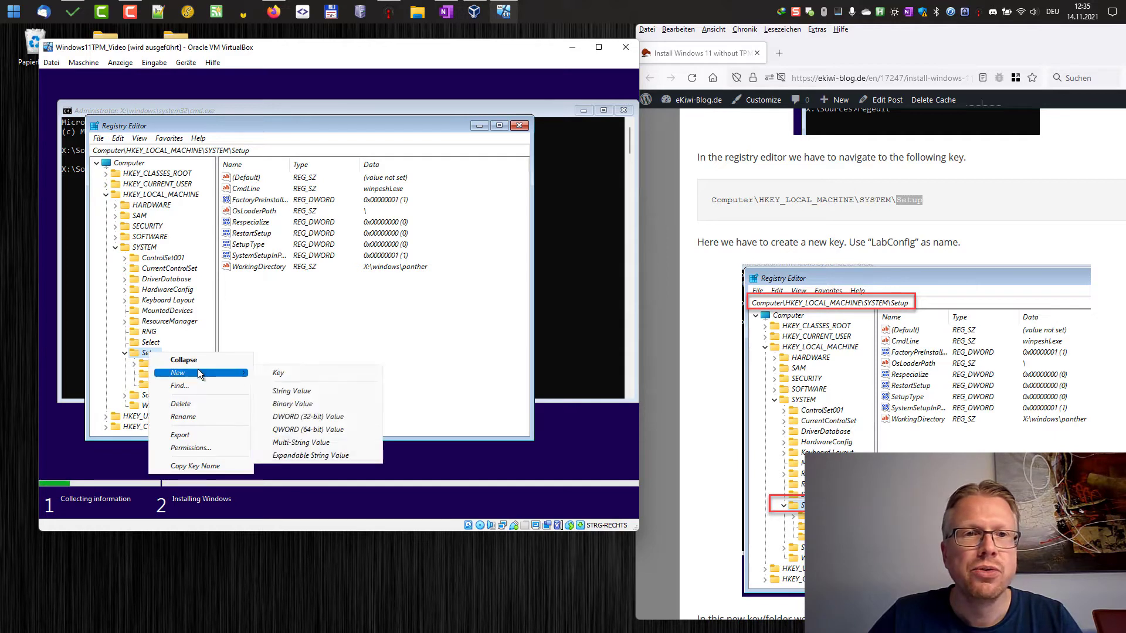
pyautogui.click(295, 373)
pyautogui.write('L')
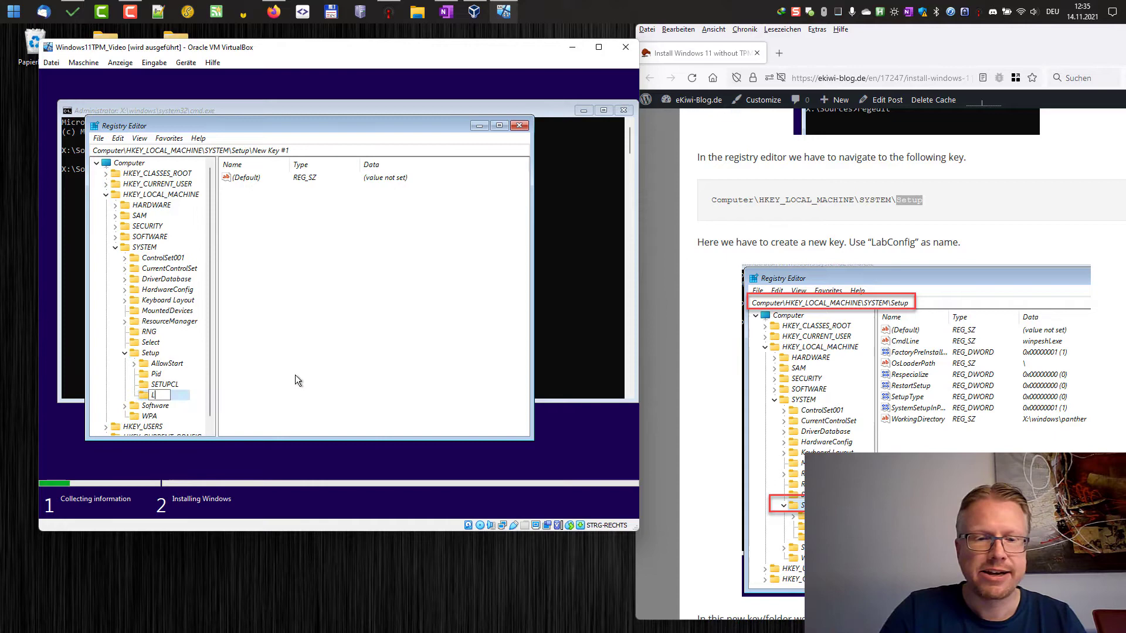
pyautogui.write('abConfig')
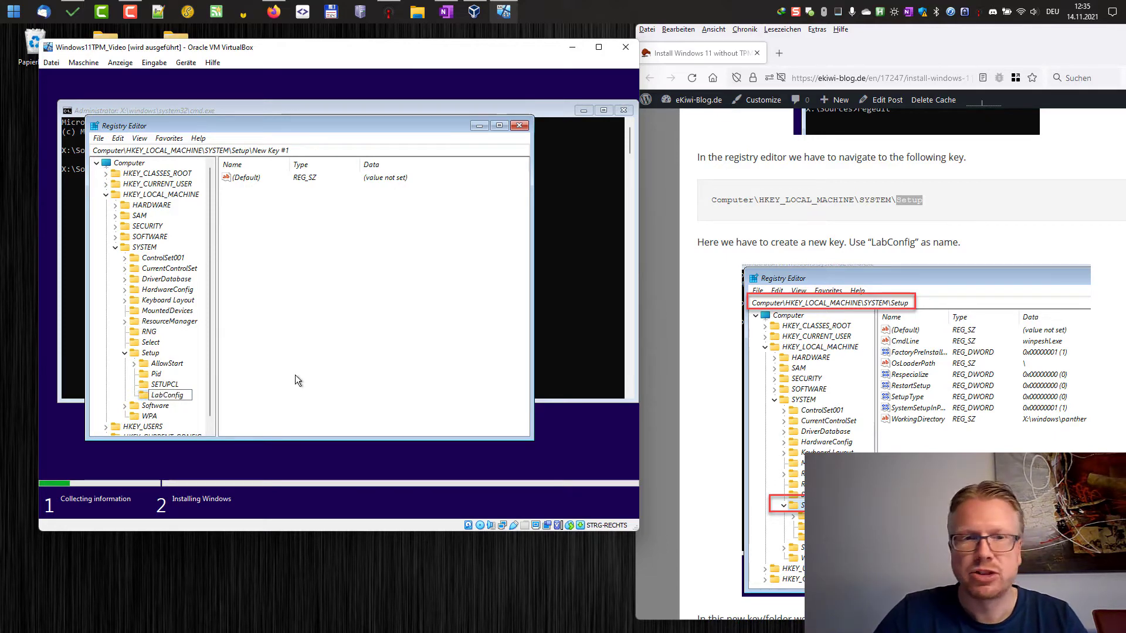
pyautogui.press('Return')
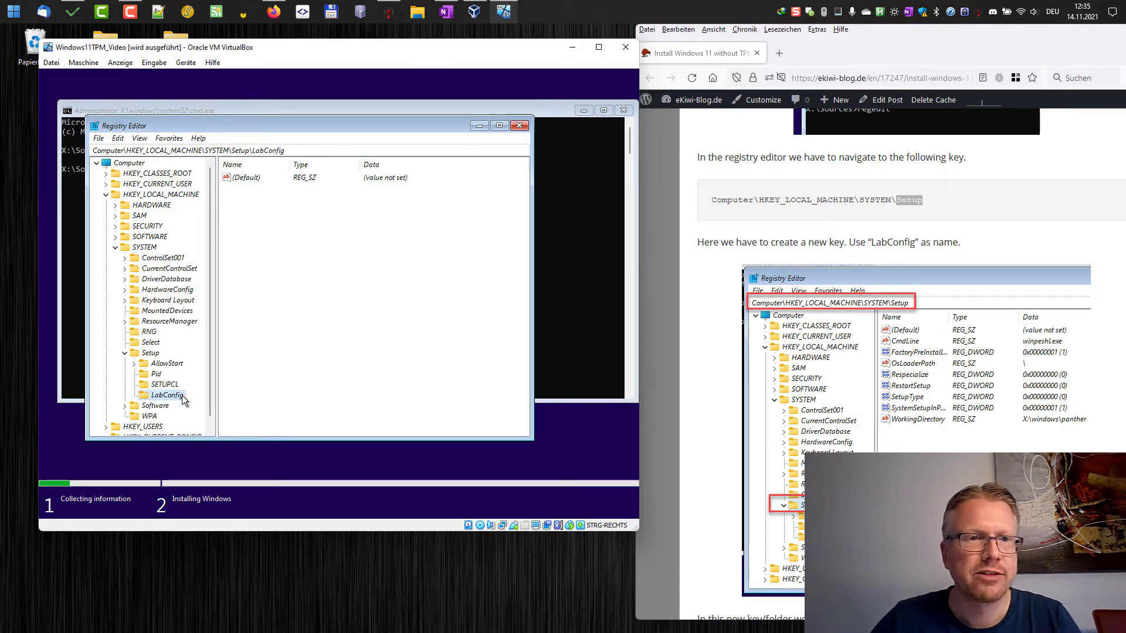
pyautogui.scroll(-10, 670, 320)
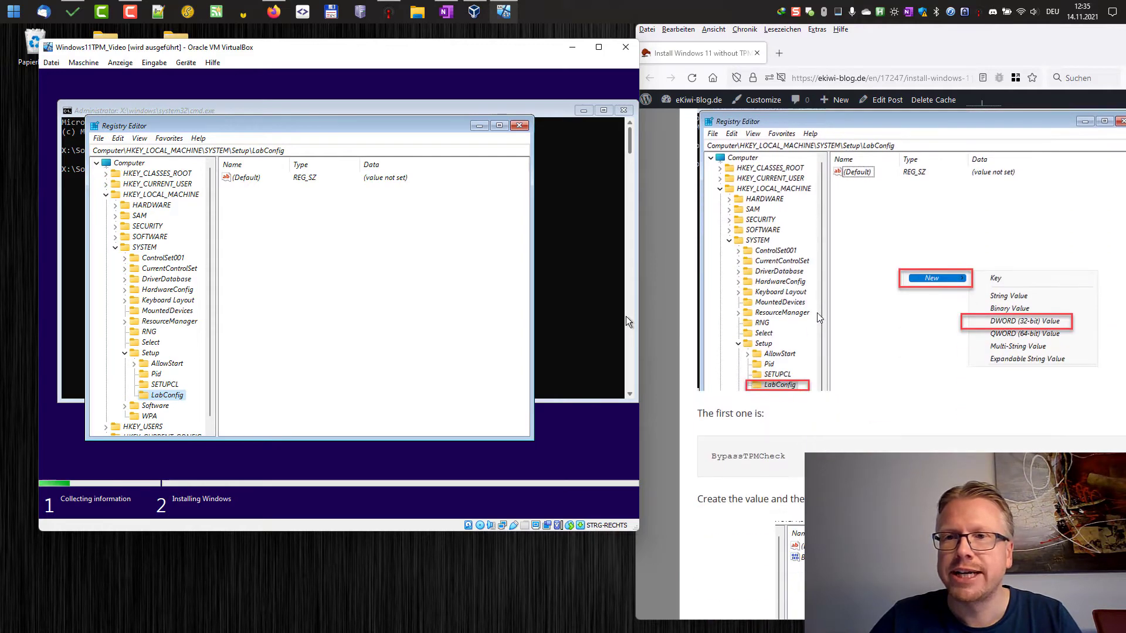
# Add a 32-bit DWORD value named BypassTPMCheck in LabConfig
pyautogui.scroll(-5, 815, 313)
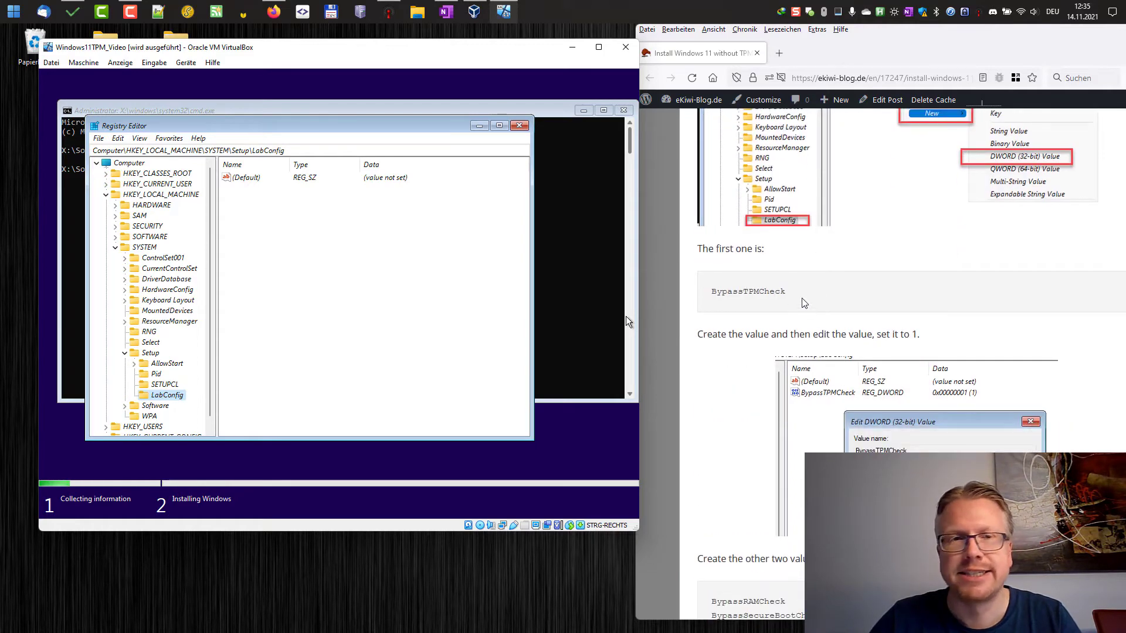
pyautogui.rightClick(248, 217)
pyautogui.moveTo(275, 223)
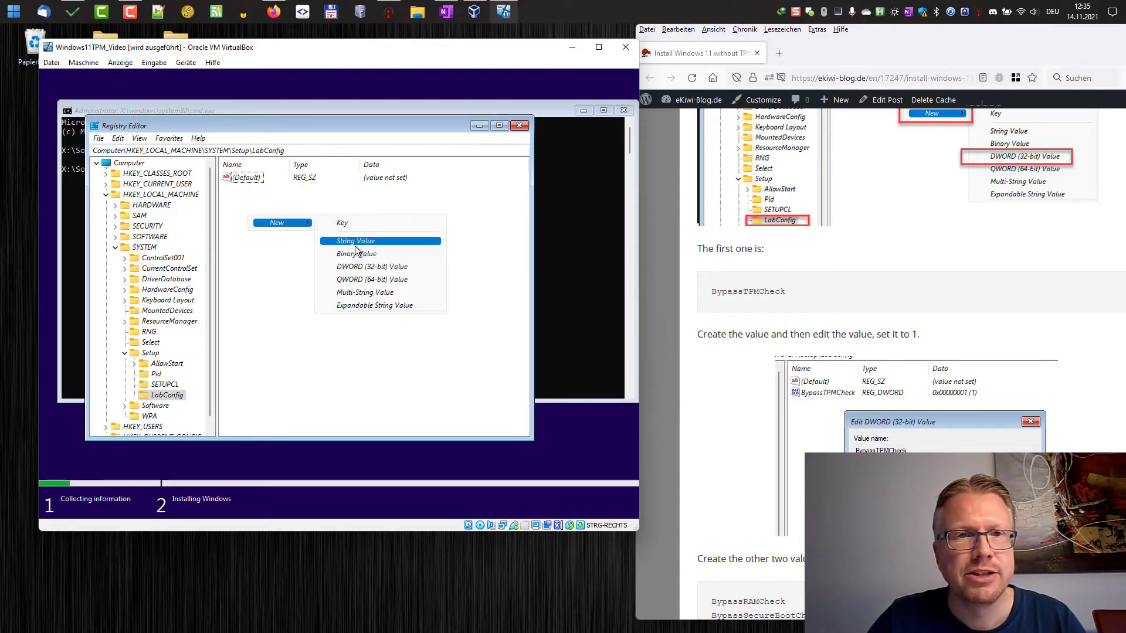
pyautogui.click(360, 266)
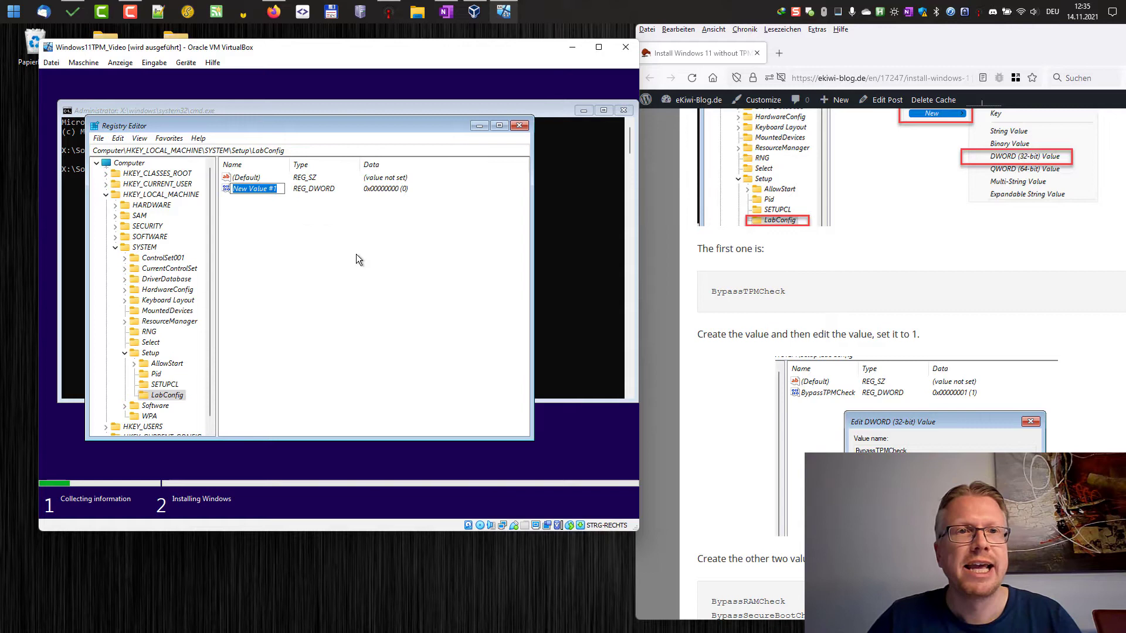
pyautogui.write('By')
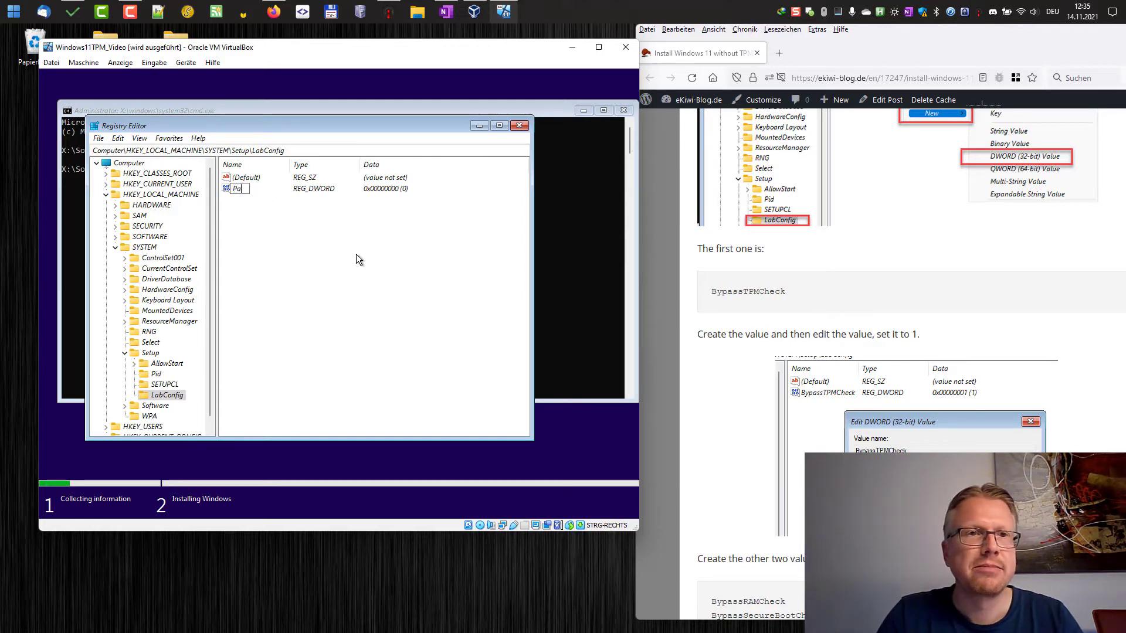
pyautogui.write('passTPMchec')
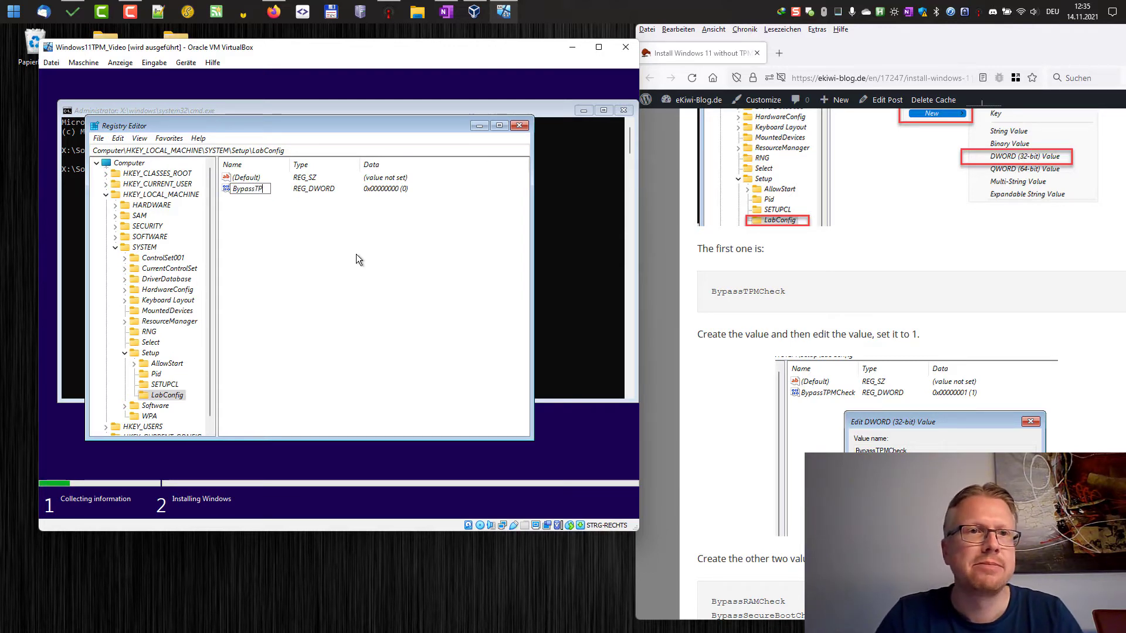
pyautogui.press('BackSpace')
pyautogui.press('BackSpace')
pyautogui.press('BackSpace')
pyautogui.press('BackSpace')
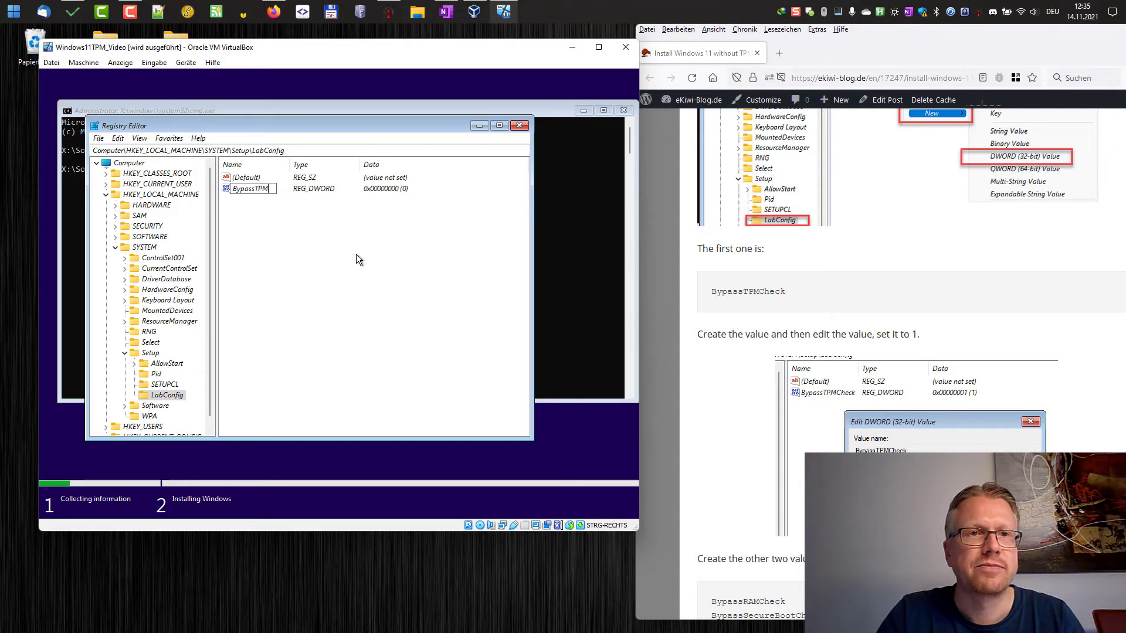
pyautogui.write('Check')
pyautogui.press('Return')
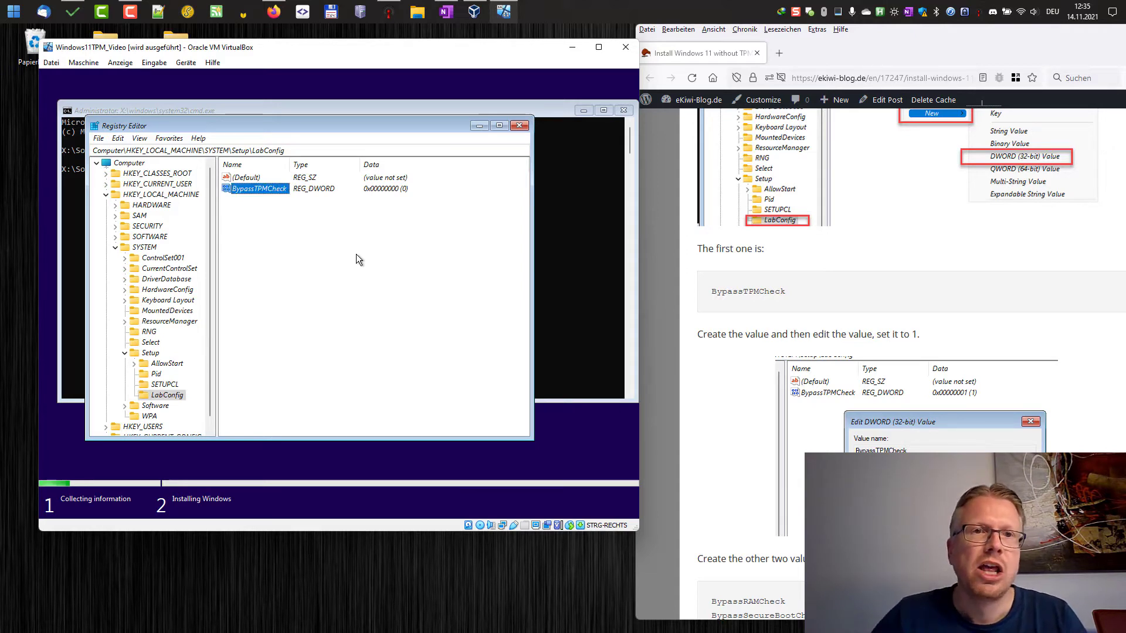
# Set BypassTPMCheck to 1 and widen the Name column so names fit
pyautogui.doubleClick(260, 191)
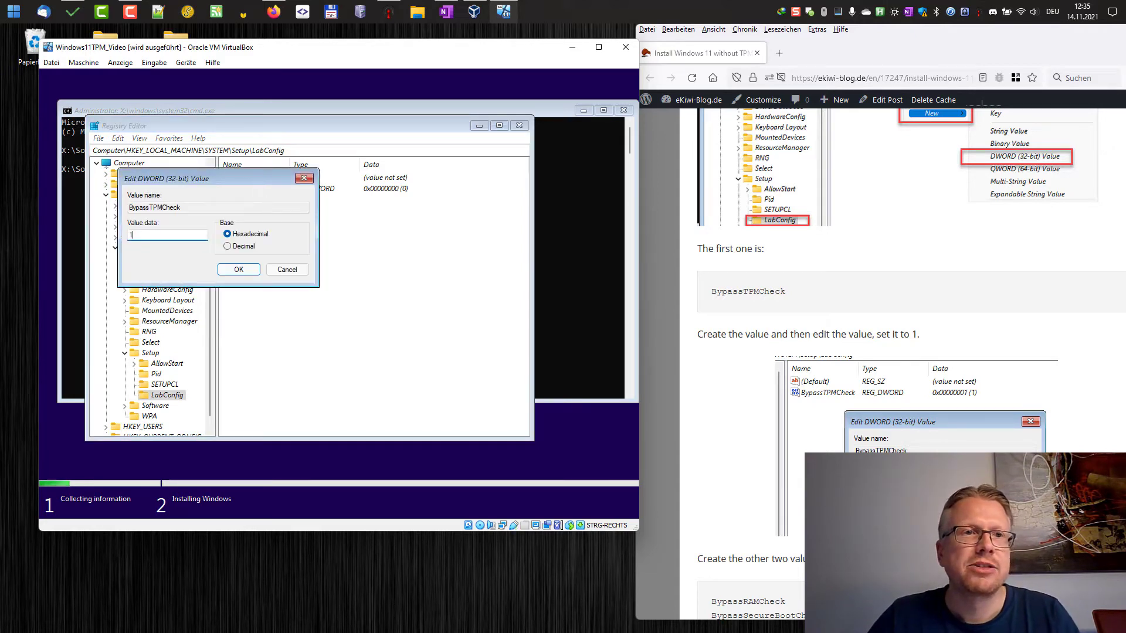
pyautogui.click(239, 269)
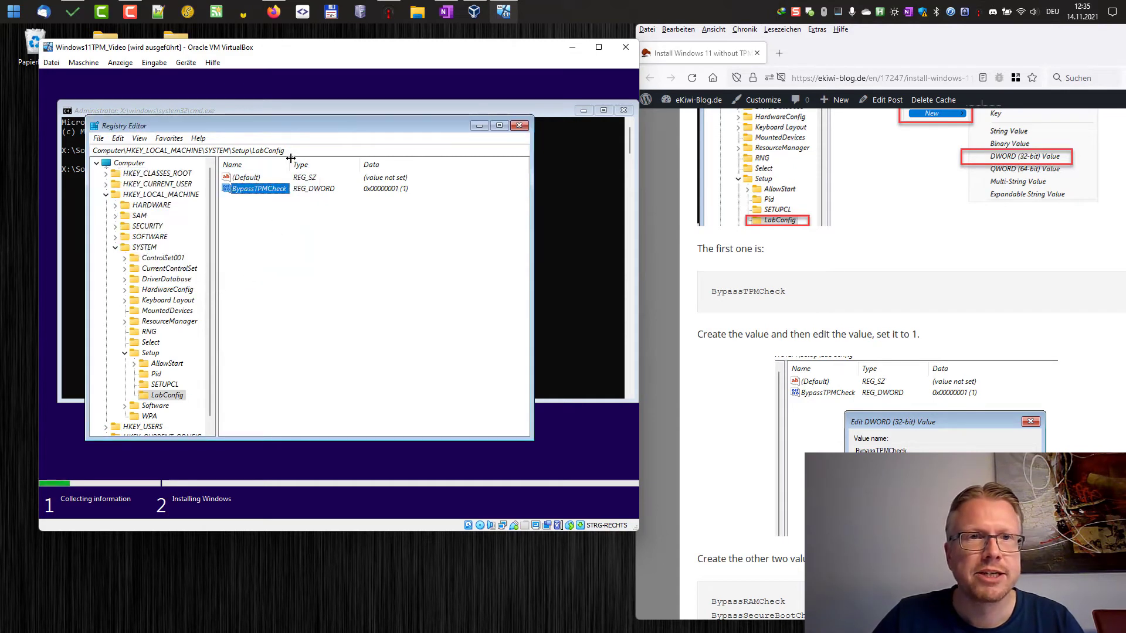
pyautogui.moveTo(290, 162); pyautogui.dragTo(317, 163)
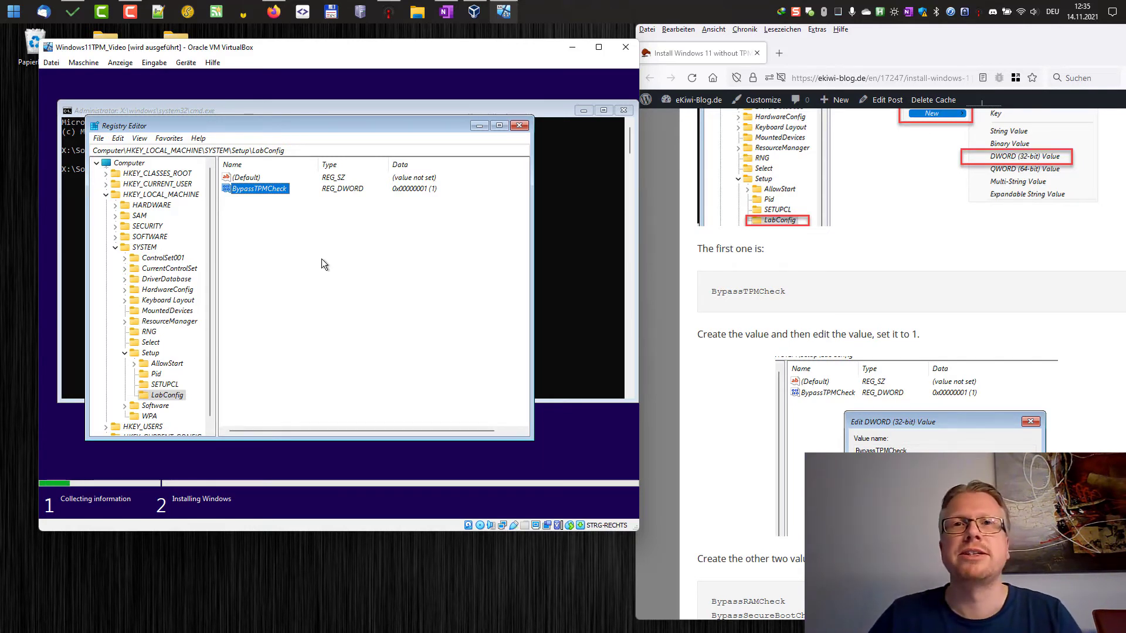
pyautogui.click(322, 259)
# Find and highlight the BypassRAMCheck and BypassSecureBootCheck names in the article
pyautogui.scroll(-1, 797, 267)
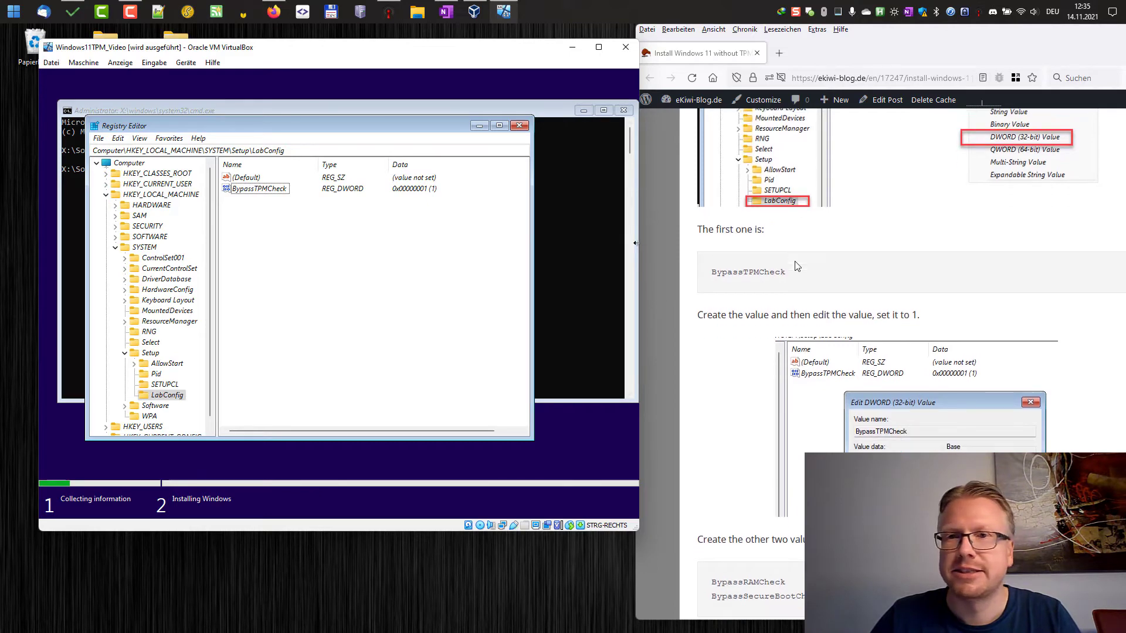
pyautogui.scroll(-4, 797, 267)
pyautogui.doubleClick(742, 322)
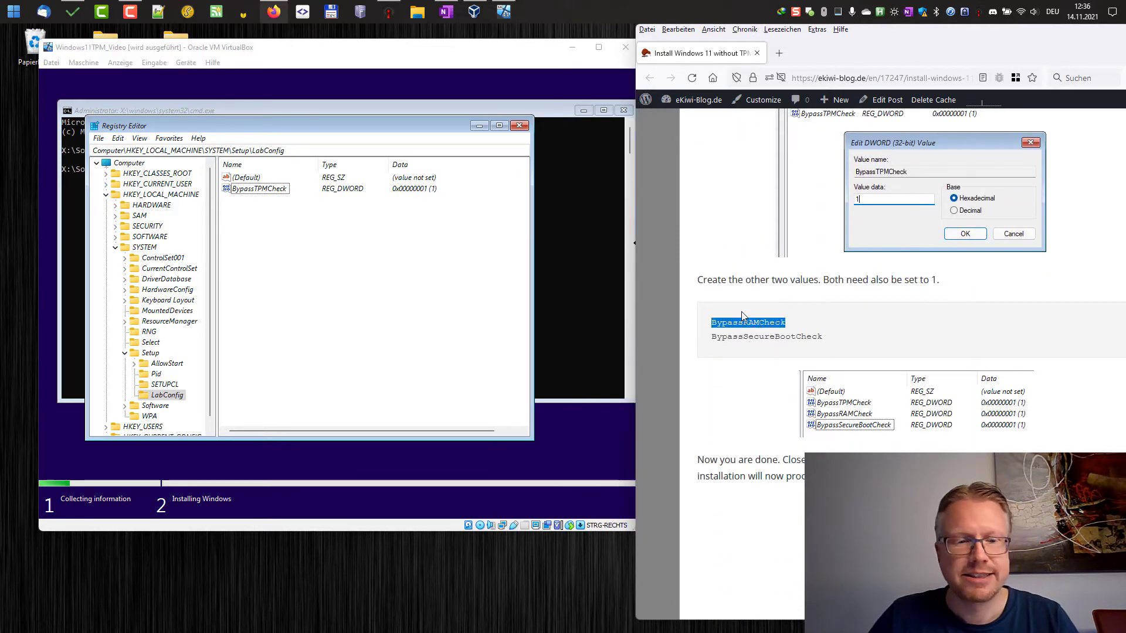
pyautogui.click(733, 322)
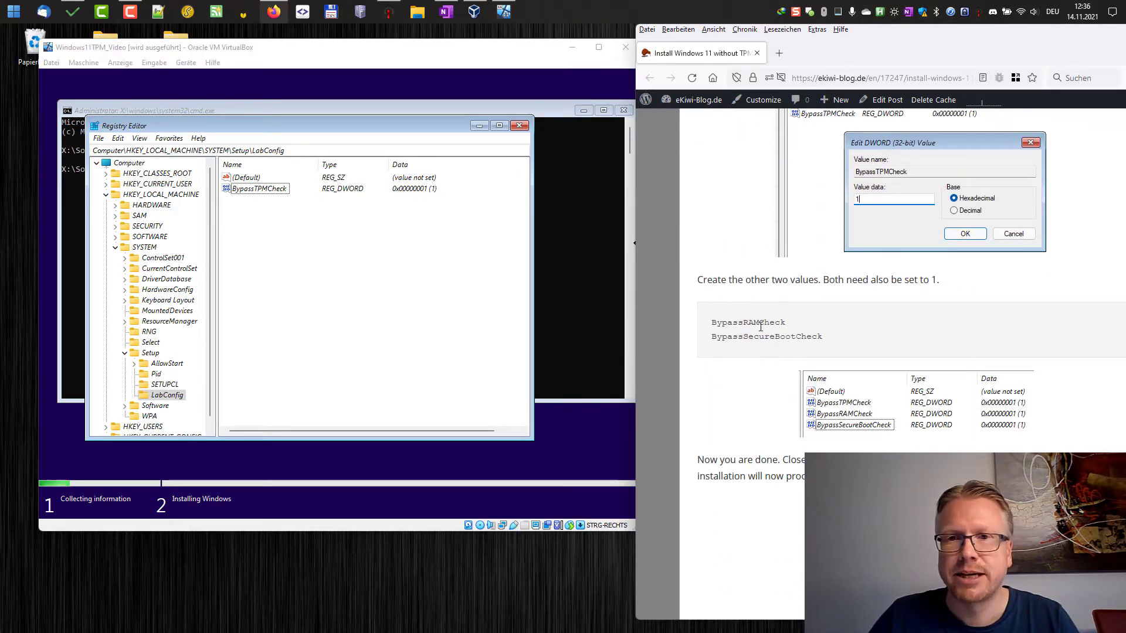
pyautogui.doubleClick(759, 337)
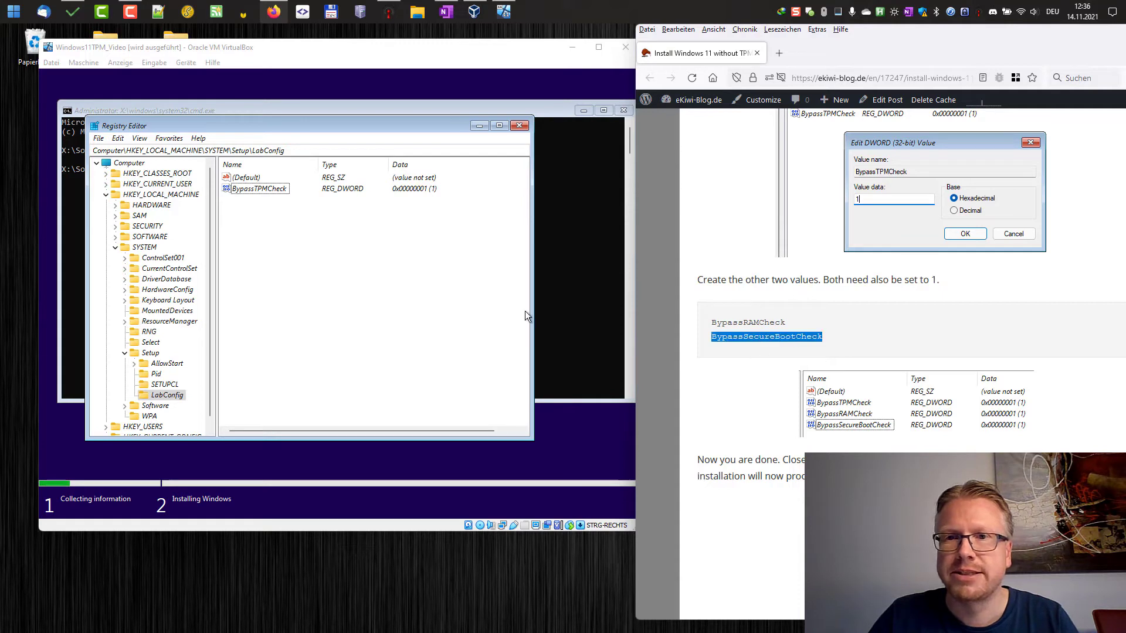
# Add two DWORD values in LabConfig named BypassRAMCheck and BypassSecureBootCheck
pyautogui.rightClick(244, 220)
pyautogui.moveTo(259, 226)
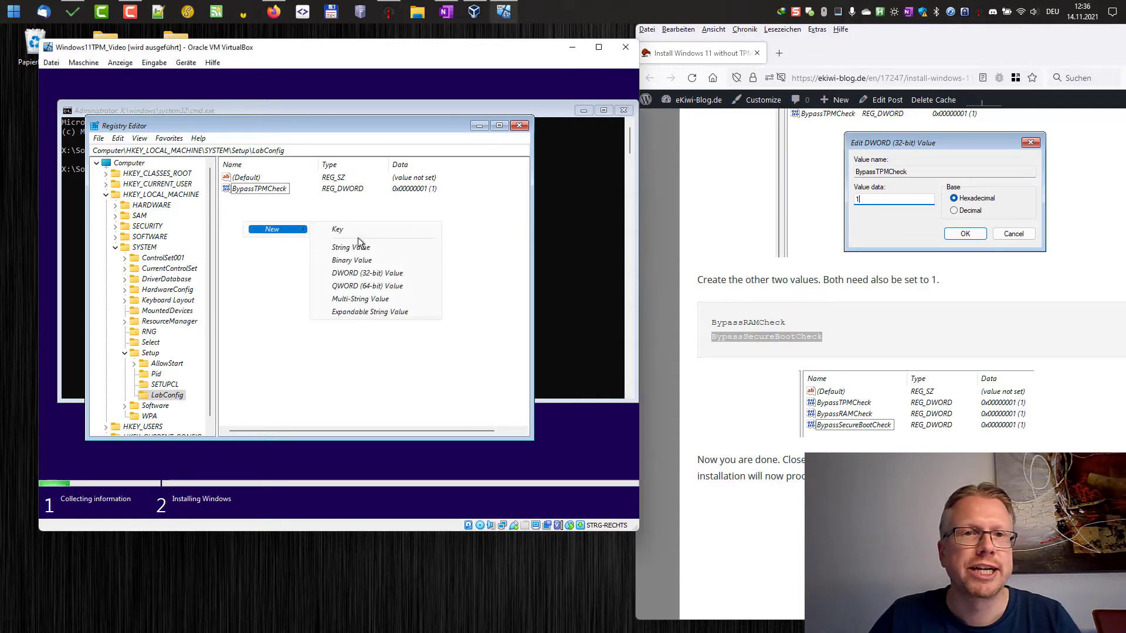
pyautogui.click(368, 268)
pyautogui.write('Byp')
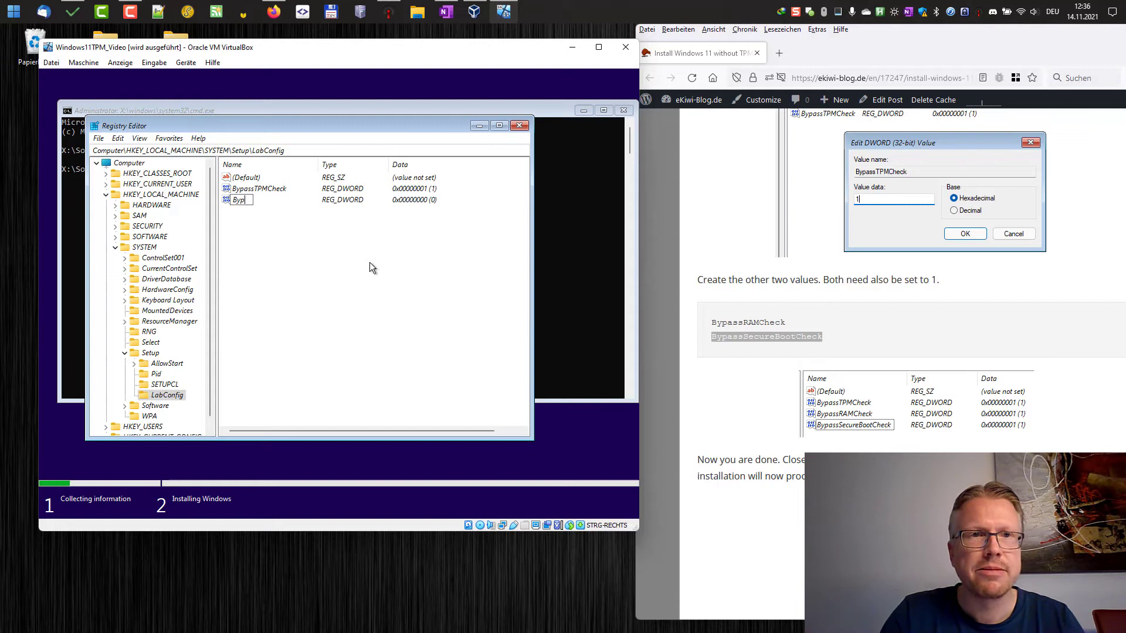
pyautogui.write('assRAMCheck')
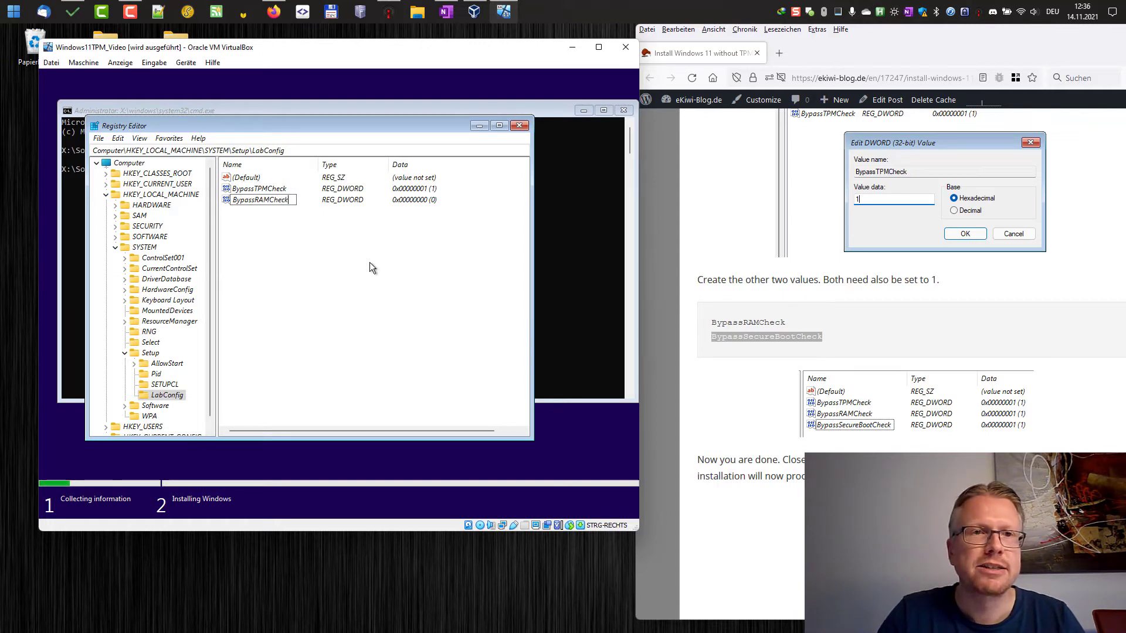
pyautogui.press('Return')
pyautogui.rightClick(284, 240)
pyautogui.moveTo(309, 247)
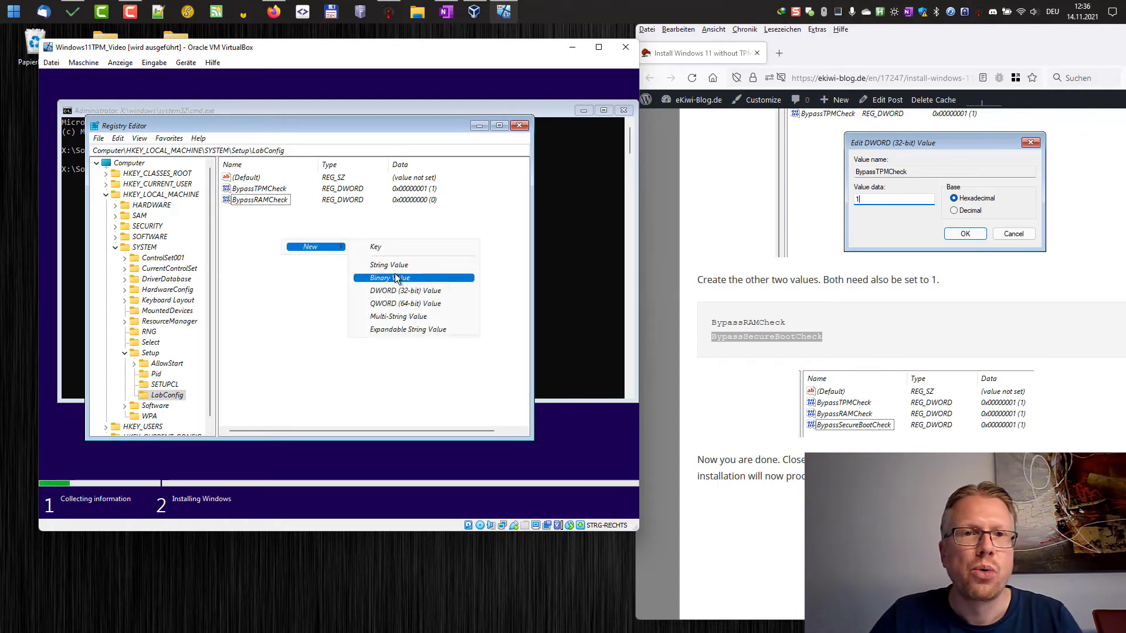
pyautogui.click(398, 289)
pyautogui.write('B')
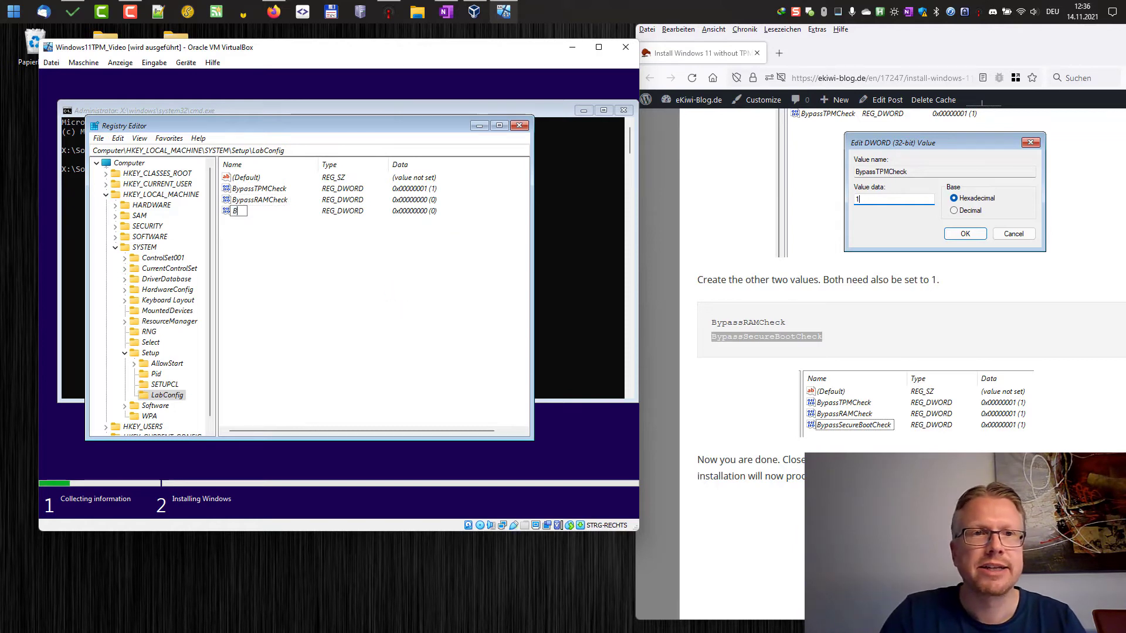
pyautogui.write('ypassS')
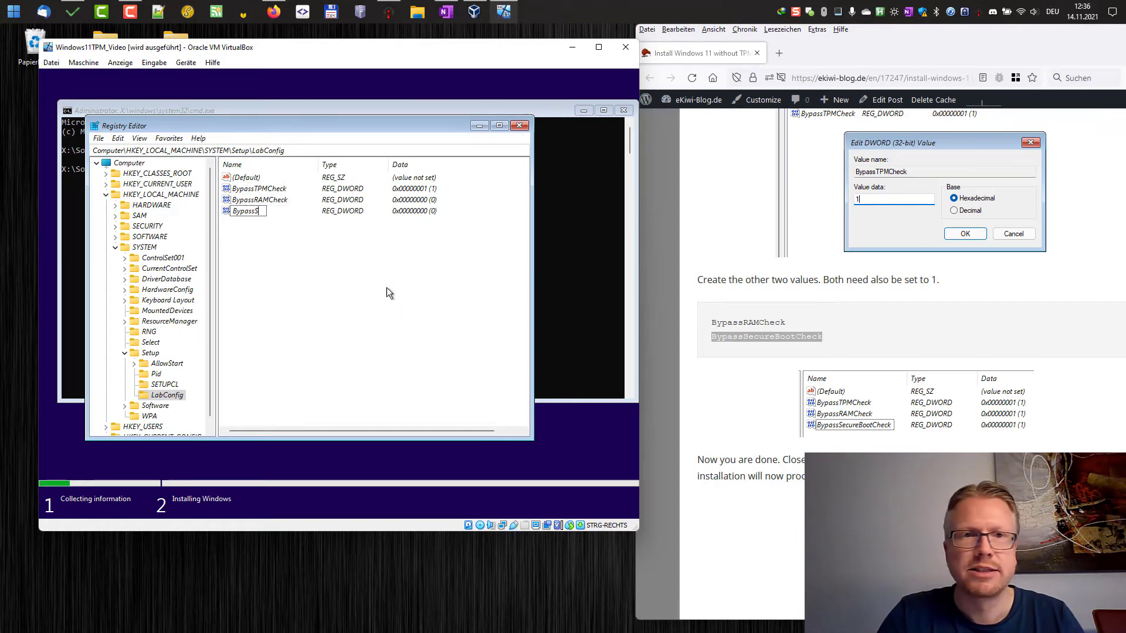
pyautogui.write('ecureBootCheck')
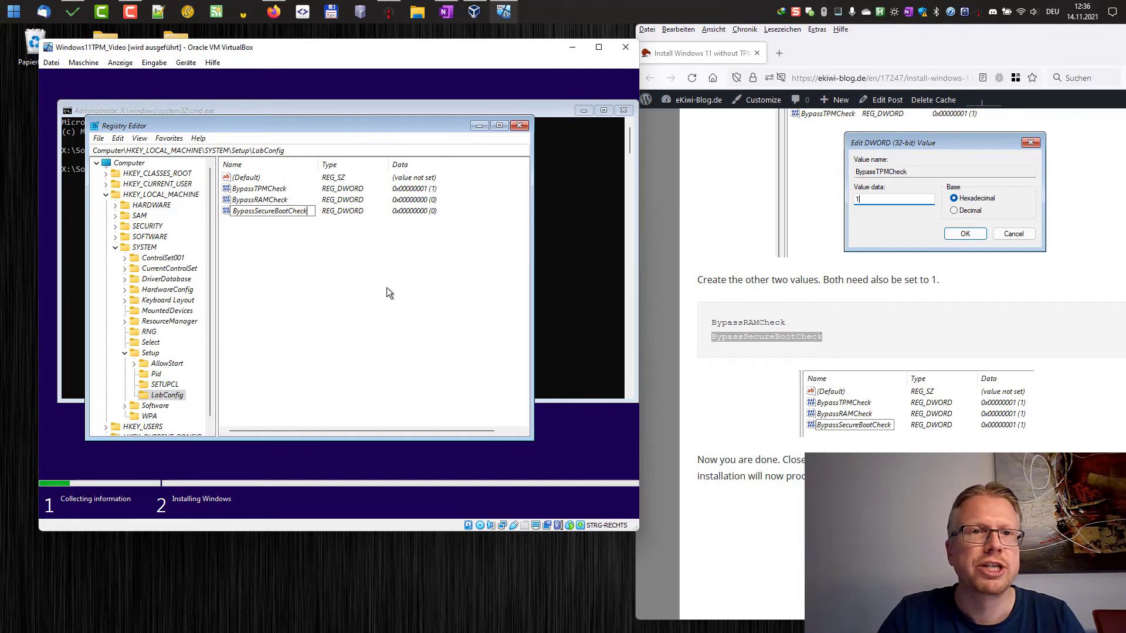
pyautogui.press('Return')
# Set both BypassRAMCheck and BypassSecureBootCheck to 1
pyautogui.doubleClick(280, 200)
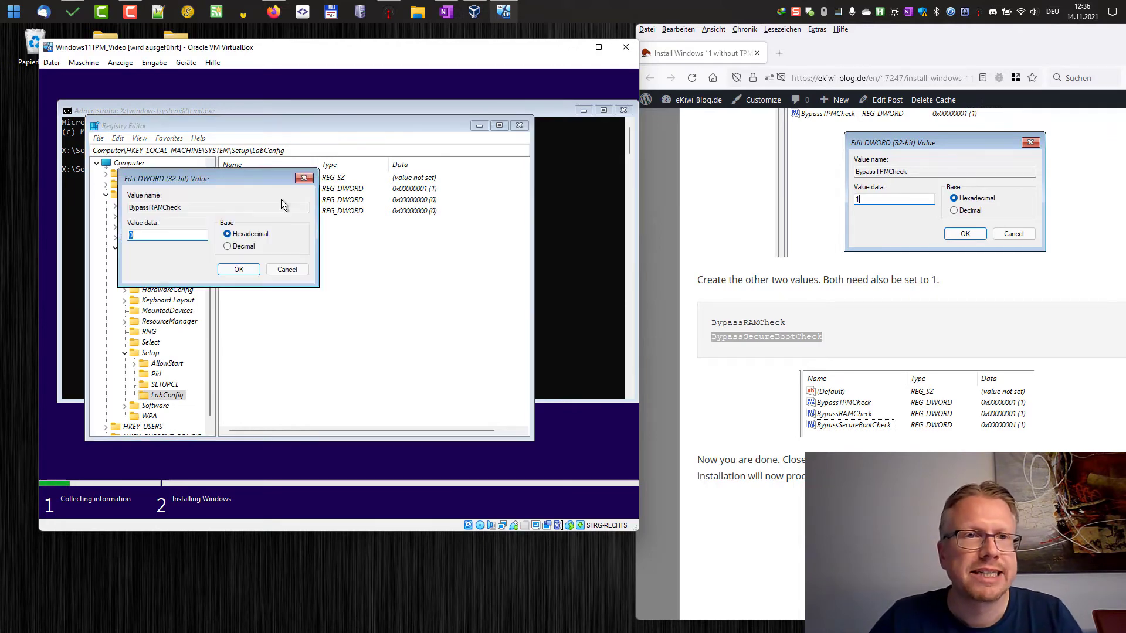
pyautogui.write('1')
pyautogui.click(238, 271)
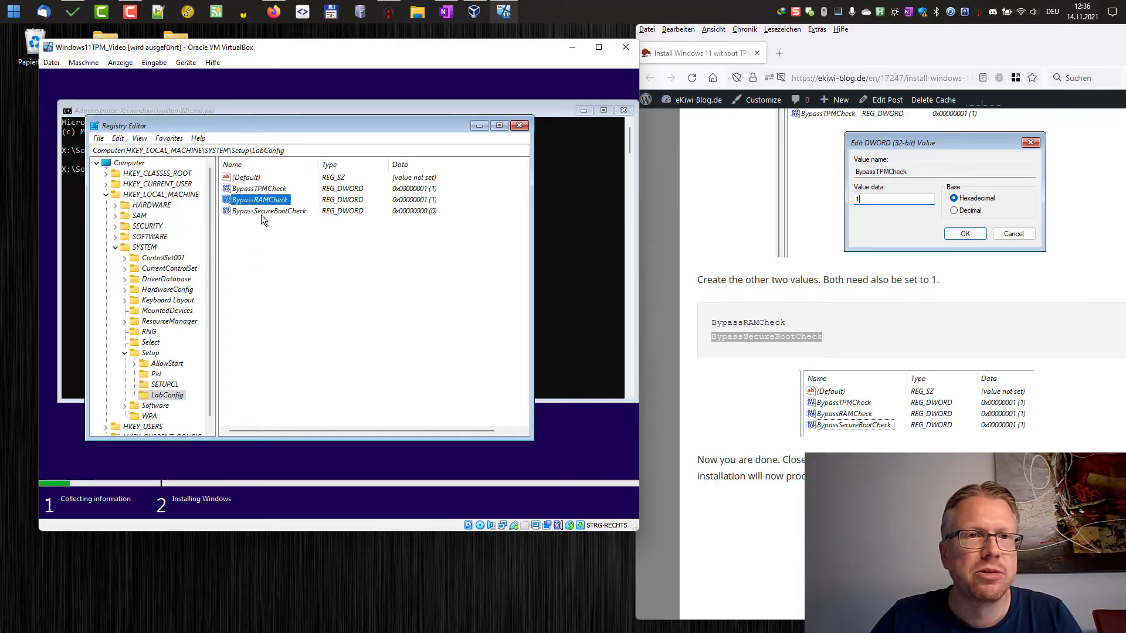
pyautogui.doubleClick(261, 211)
pyautogui.write('1')
pyautogui.click(239, 271)
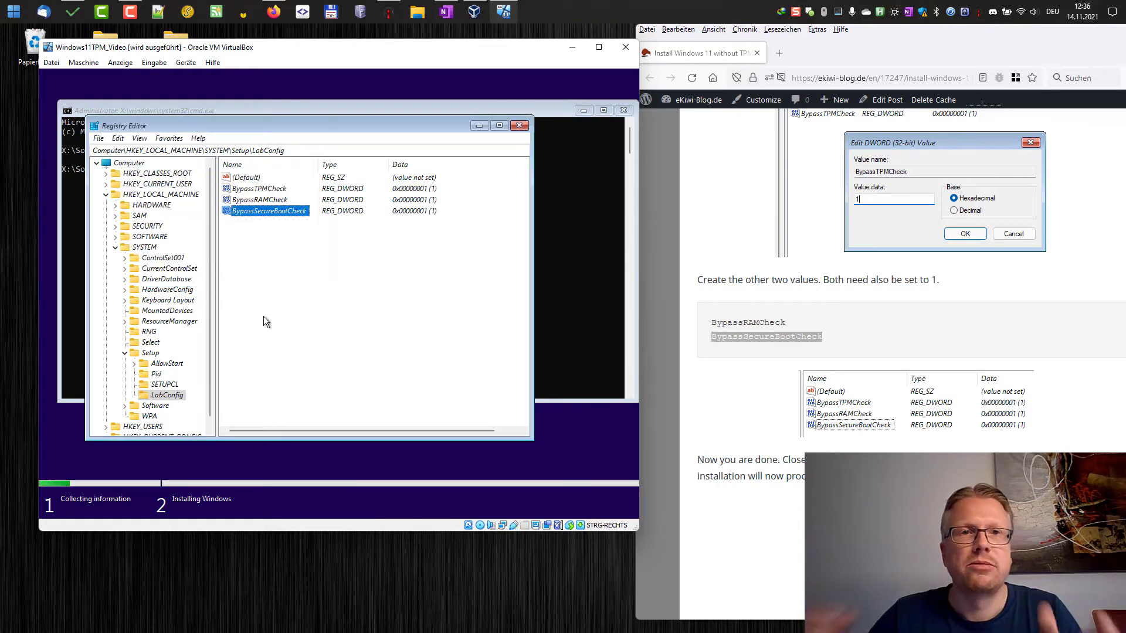
# Review the three bypass values by selecting each in turn
pyautogui.click(270, 189)
pyautogui.click(269, 212)
pyautogui.click(274, 190)
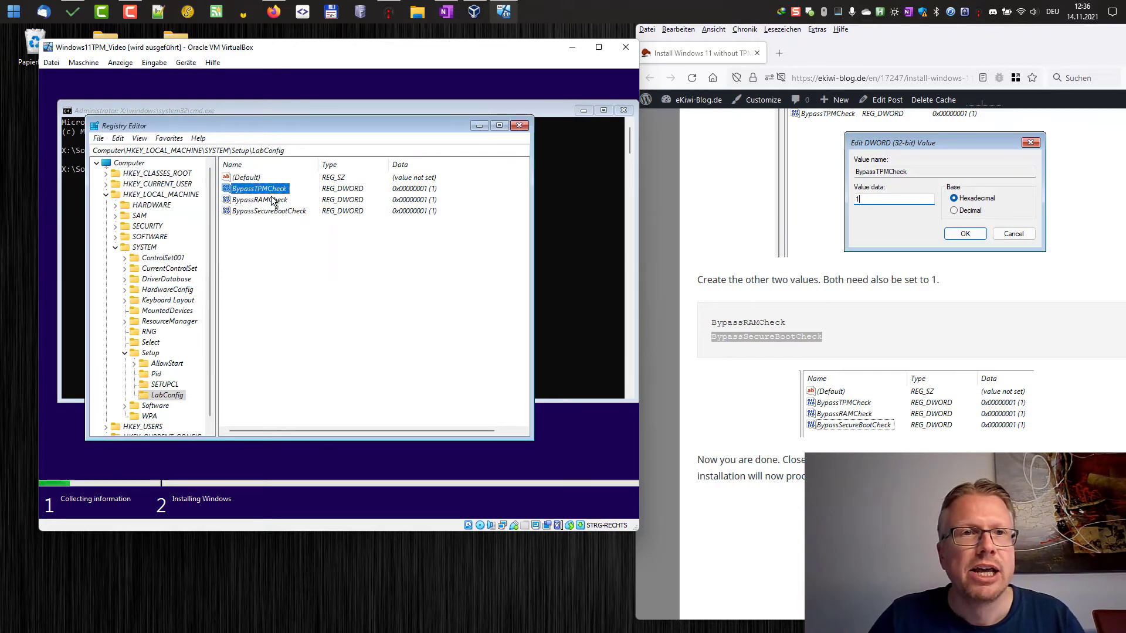
pyautogui.click(273, 201)
pyautogui.click(273, 211)
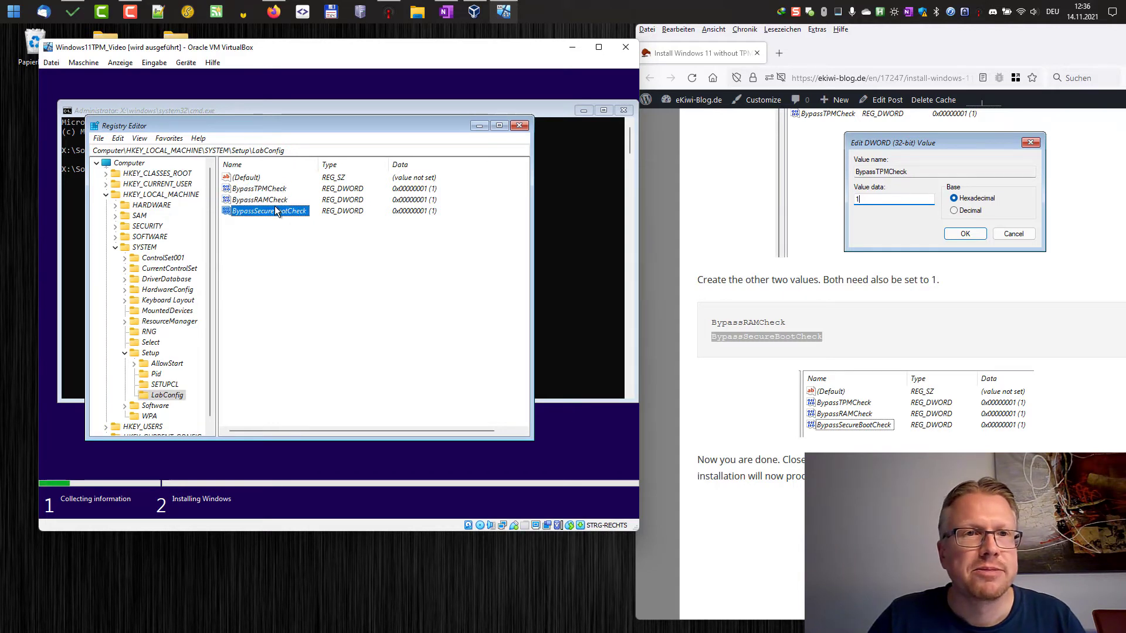
pyautogui.click(273, 200)
pyautogui.click(273, 189)
pyautogui.click(274, 201)
pyautogui.click(274, 211)
pyautogui.click(276, 204)
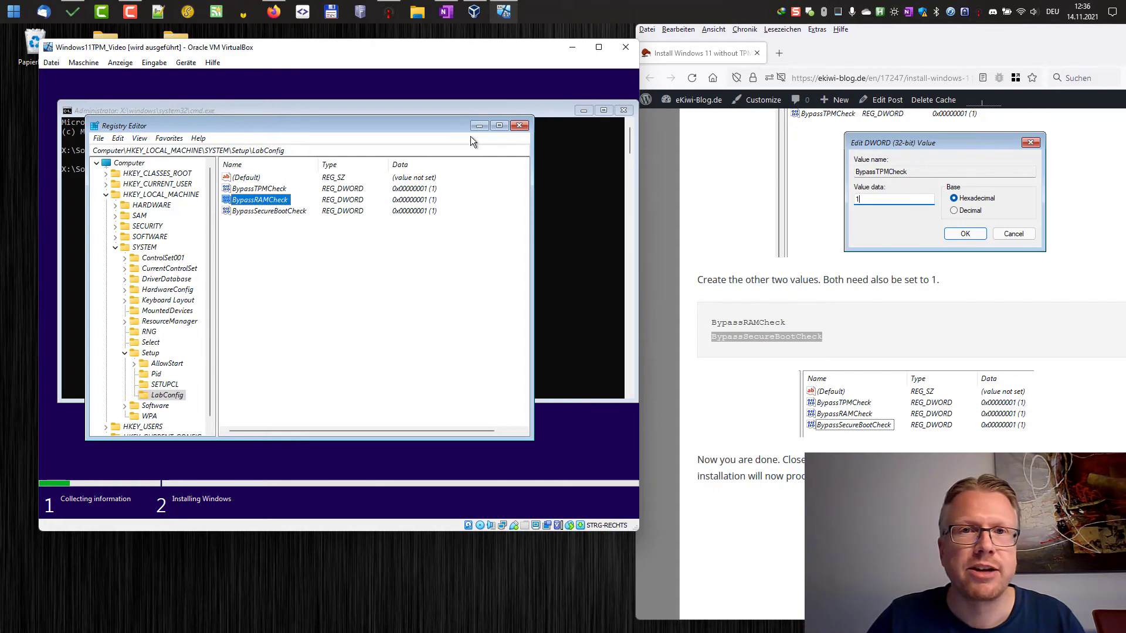
# Close Registry Editor and the command prompt, then continue with Windows 11 Pro
pyautogui.click(520, 127)
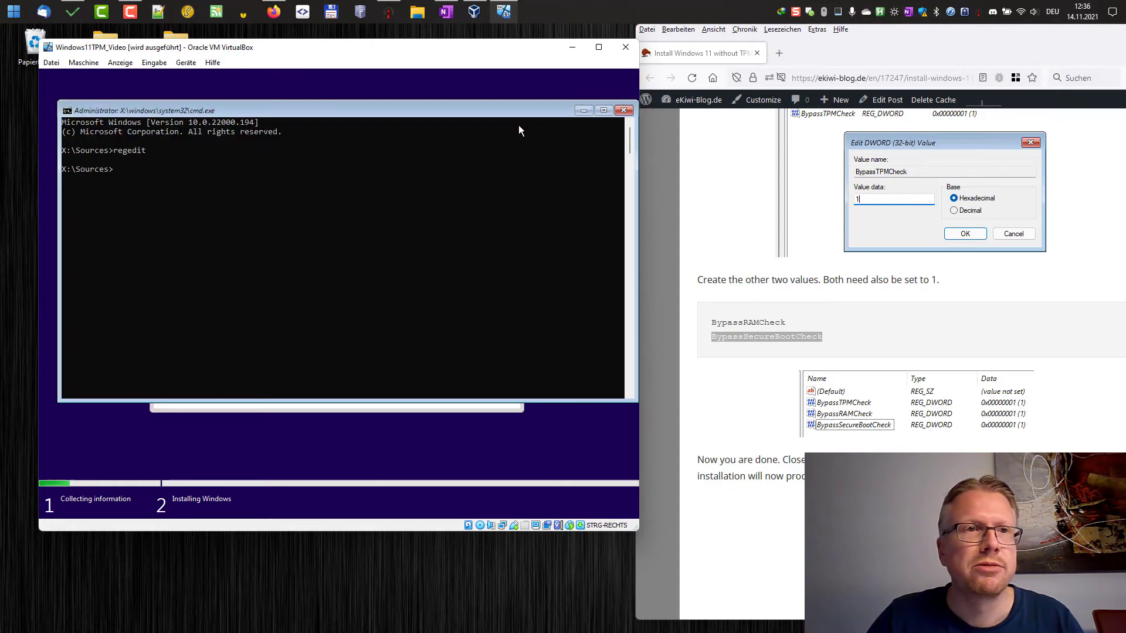
pyautogui.click(624, 111)
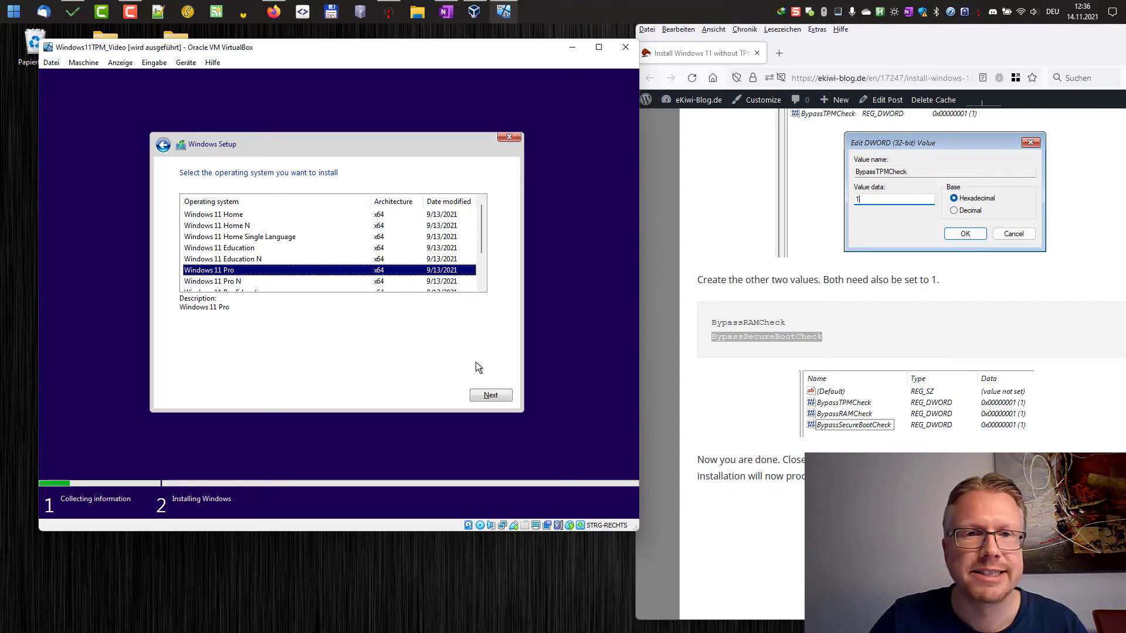
pyautogui.click(494, 395)
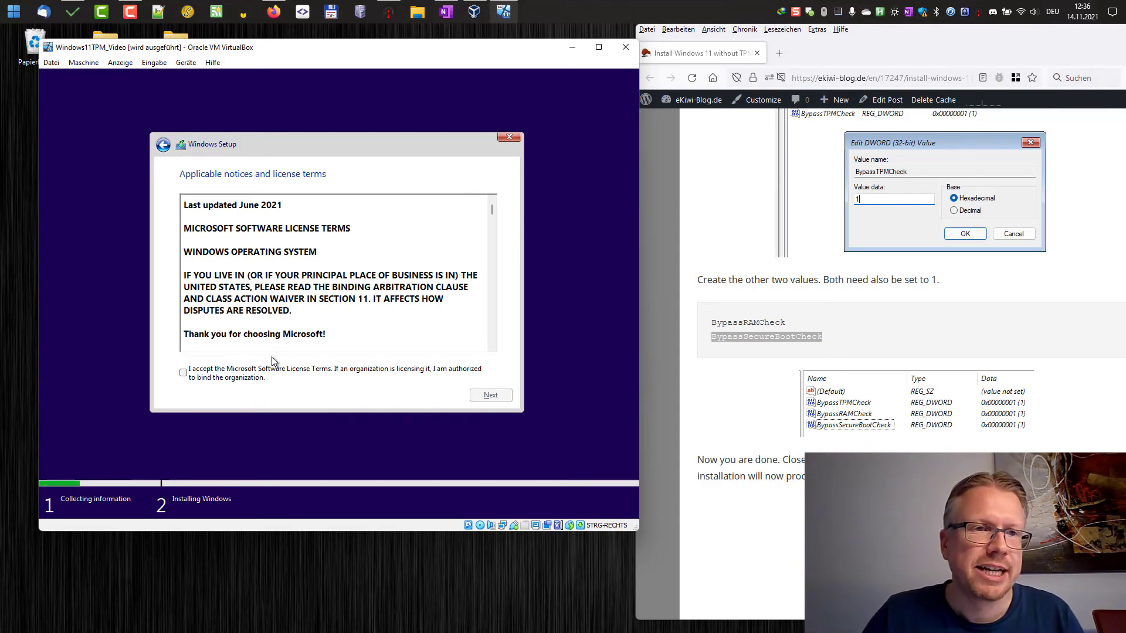
# Accept the license and start a Custom install onto Drive 0's unallocated space
pyautogui.click(245, 377)
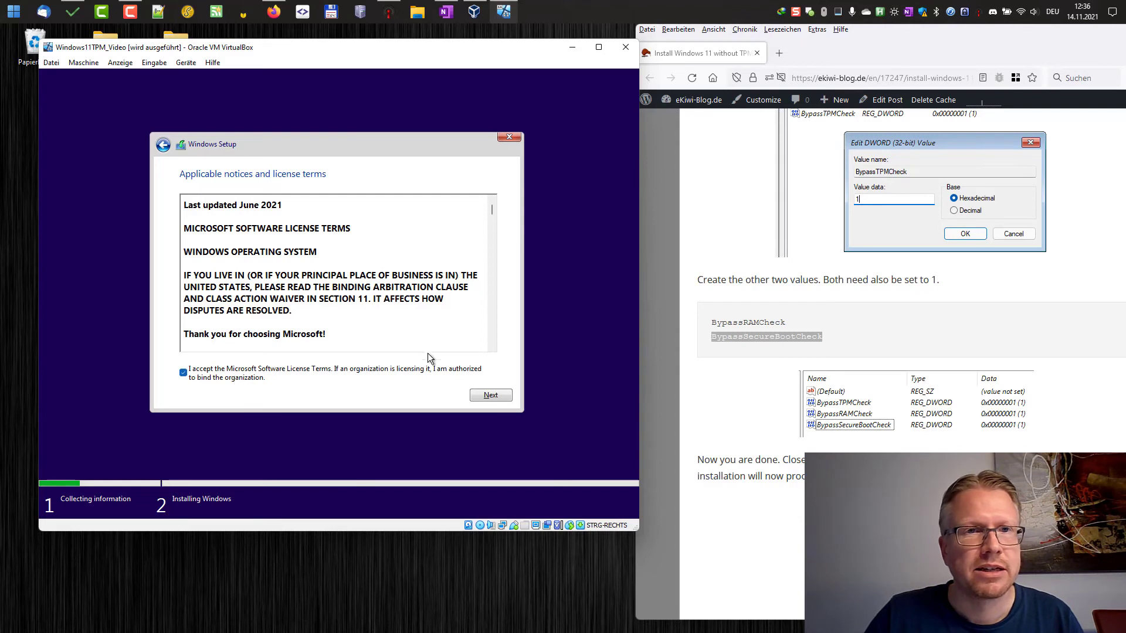
pyautogui.click(486, 396)
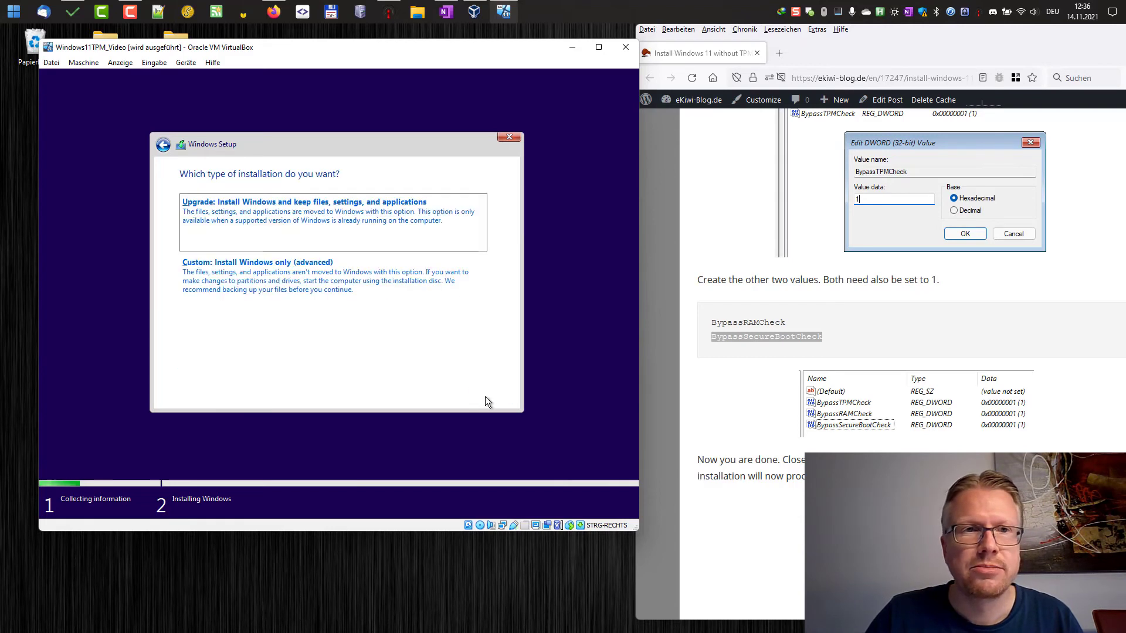
pyautogui.click(341, 288)
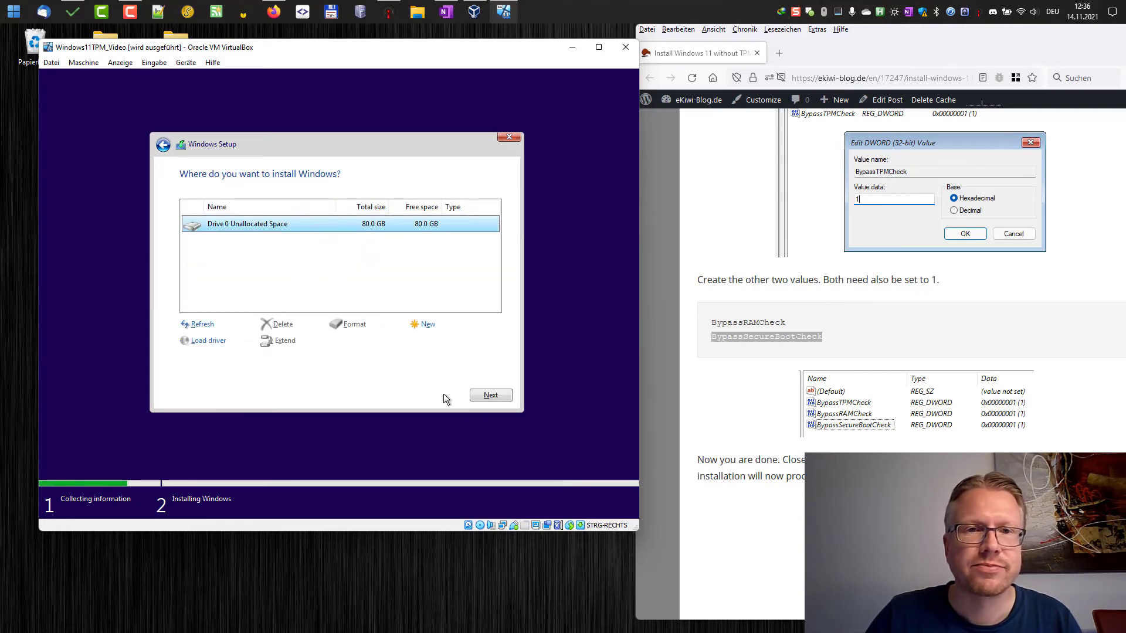
pyautogui.click(485, 396)
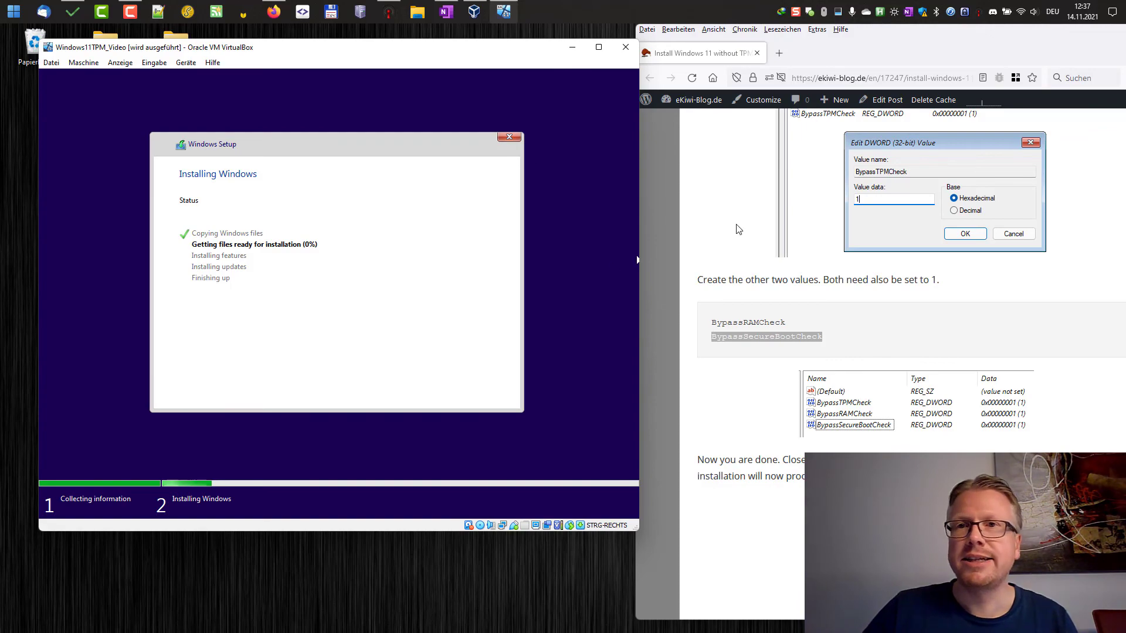
# Un-snap Firefox into a large window and scroll the article back to its title
pyautogui.press('super+Down')
pyautogui.scroll(10, 262, 259)
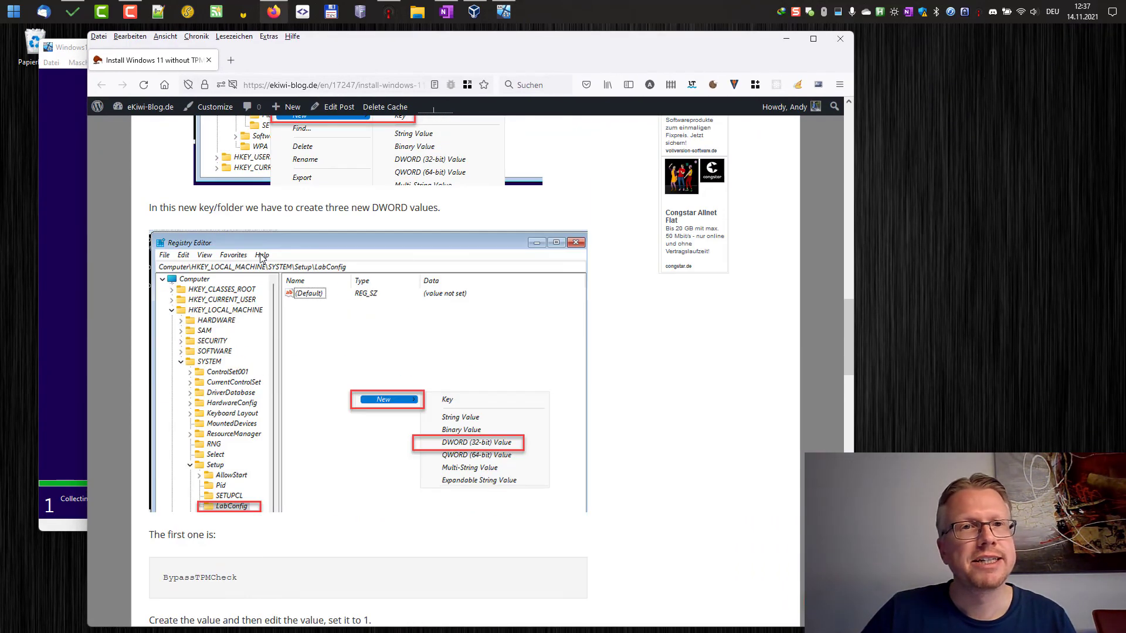
pyautogui.scroll(15, 262, 259)
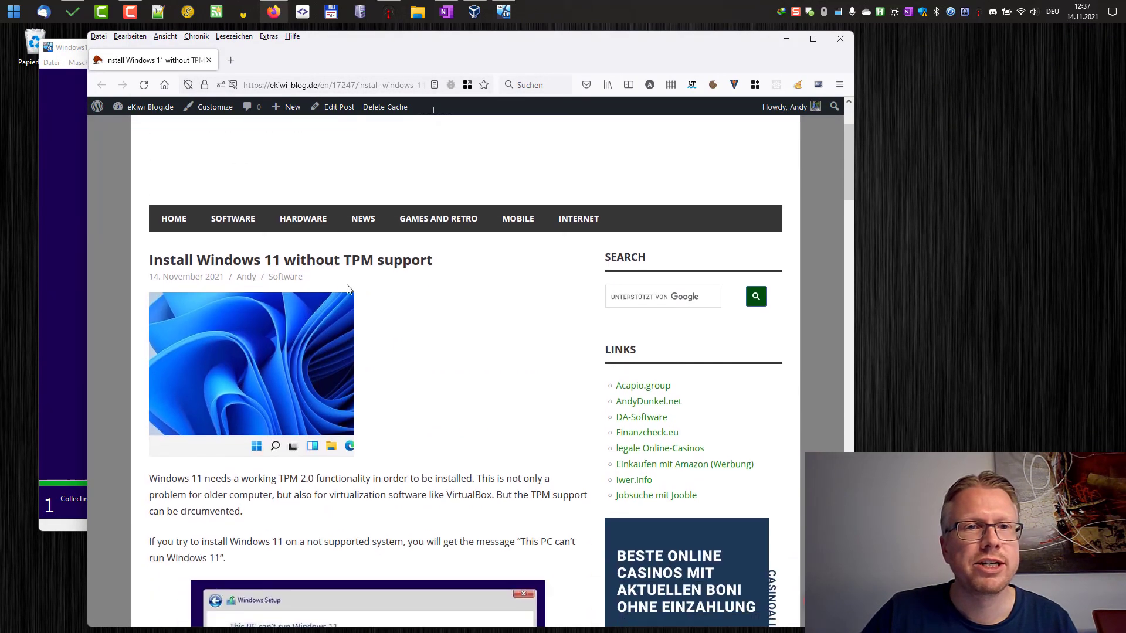
pyautogui.scroll(-1, 387, 296)
pyautogui.scroll(-3, 427, 306)
pyautogui.scroll(3, 427, 306)
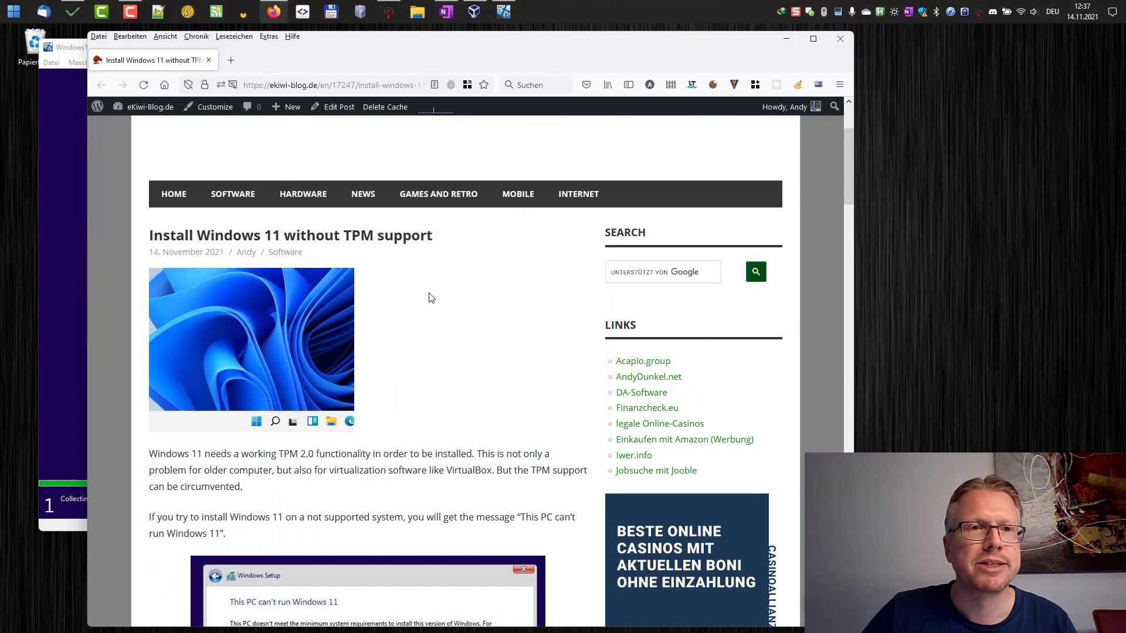
pyautogui.scroll(-3, 429, 298)
pyautogui.scroll(3, 428, 296)
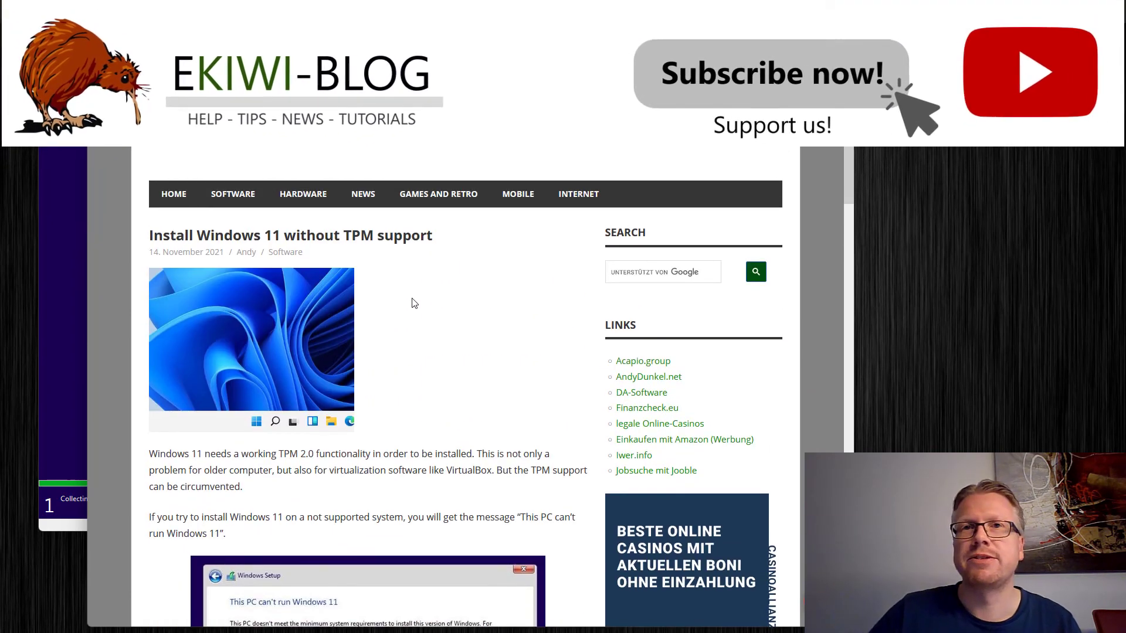